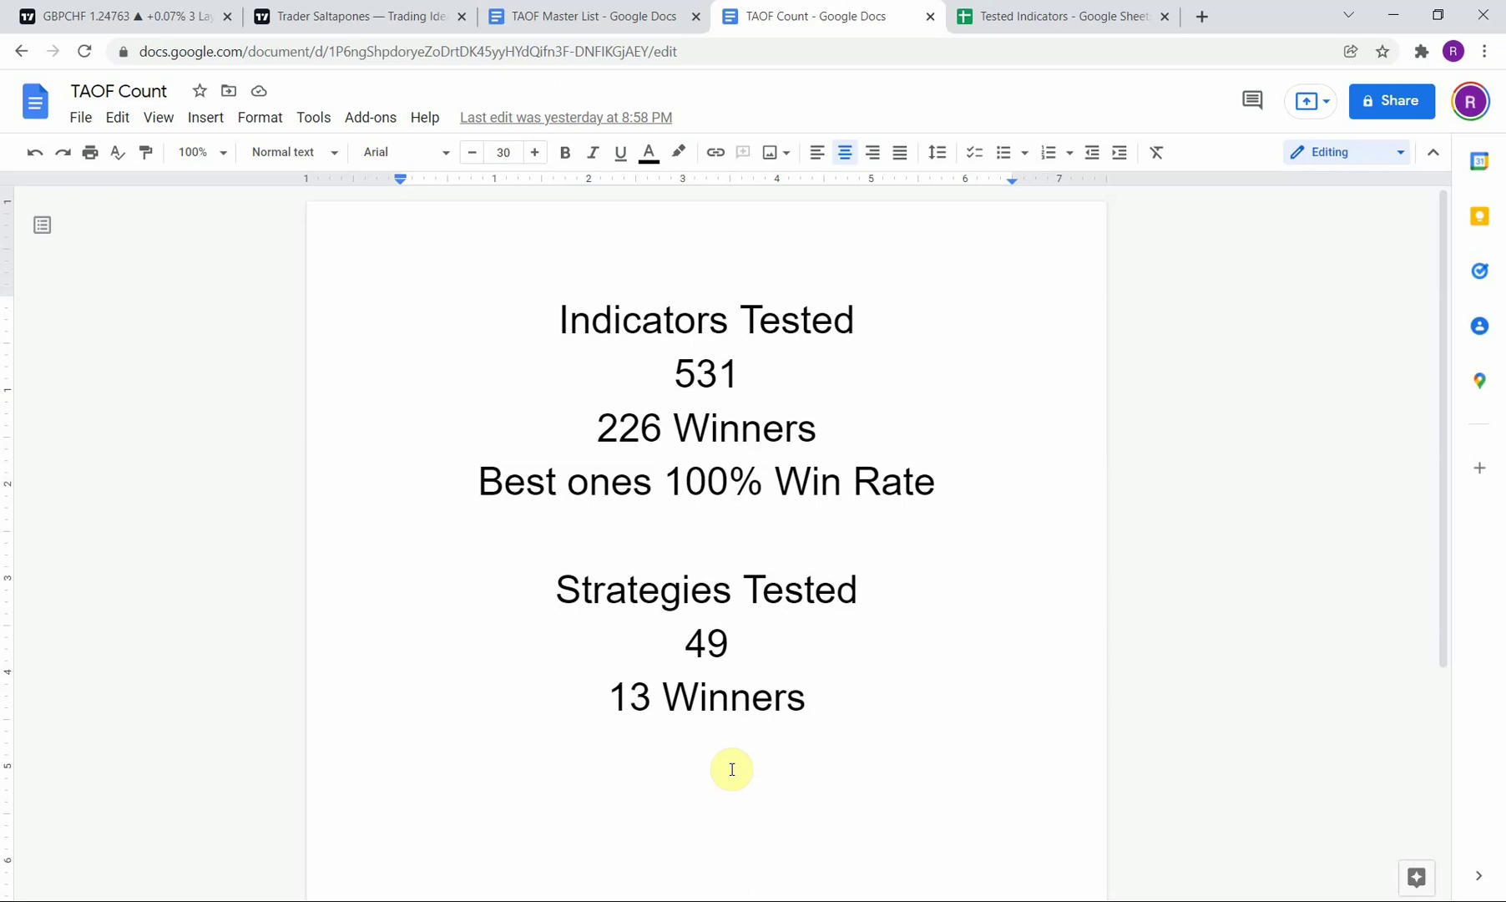
# Step: Switch to the GBPCHF daily replay tab and pan to frame the late-December 2017 candles
pyautogui.click(46, 13)
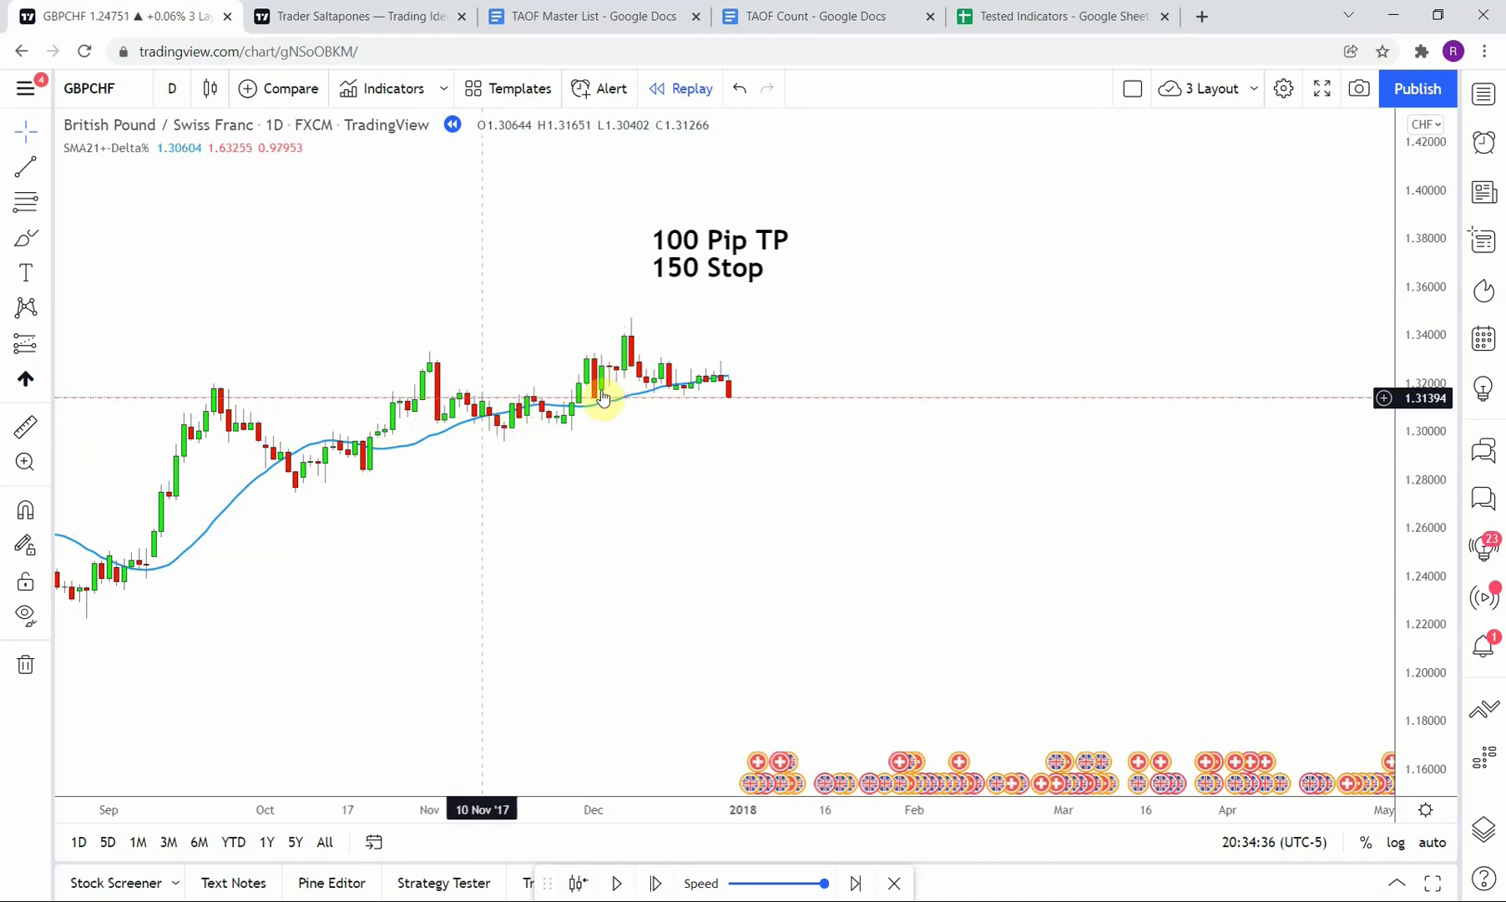
pyautogui.moveTo(603, 397)
pyautogui.mouseDown()
pyautogui.moveTo(625, 515)
pyautogui.moveTo(638, 494)
pyautogui.moveTo(654, 518)
pyautogui.moveTo(672, 512)
pyautogui.moveTo(668, 531)
pyautogui.moveTo(655, 465)
pyautogui.mouseUp()
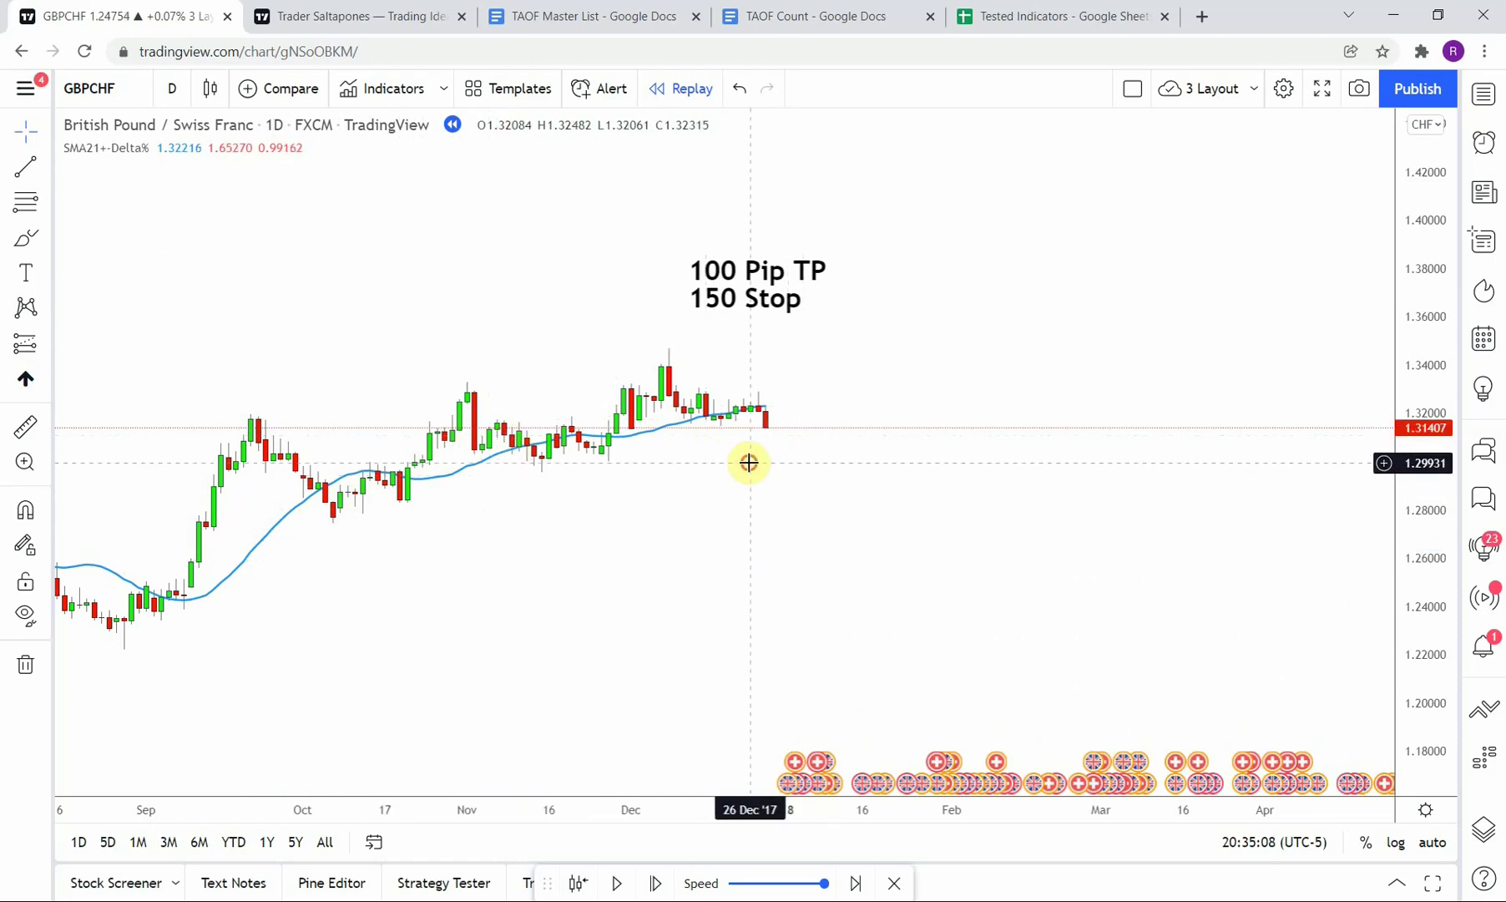
pyautogui.moveTo(750, 463)
pyautogui.mouseDown()
pyautogui.moveTo(768, 482)
pyautogui.moveTo(743, 463)
pyautogui.mouseUp()
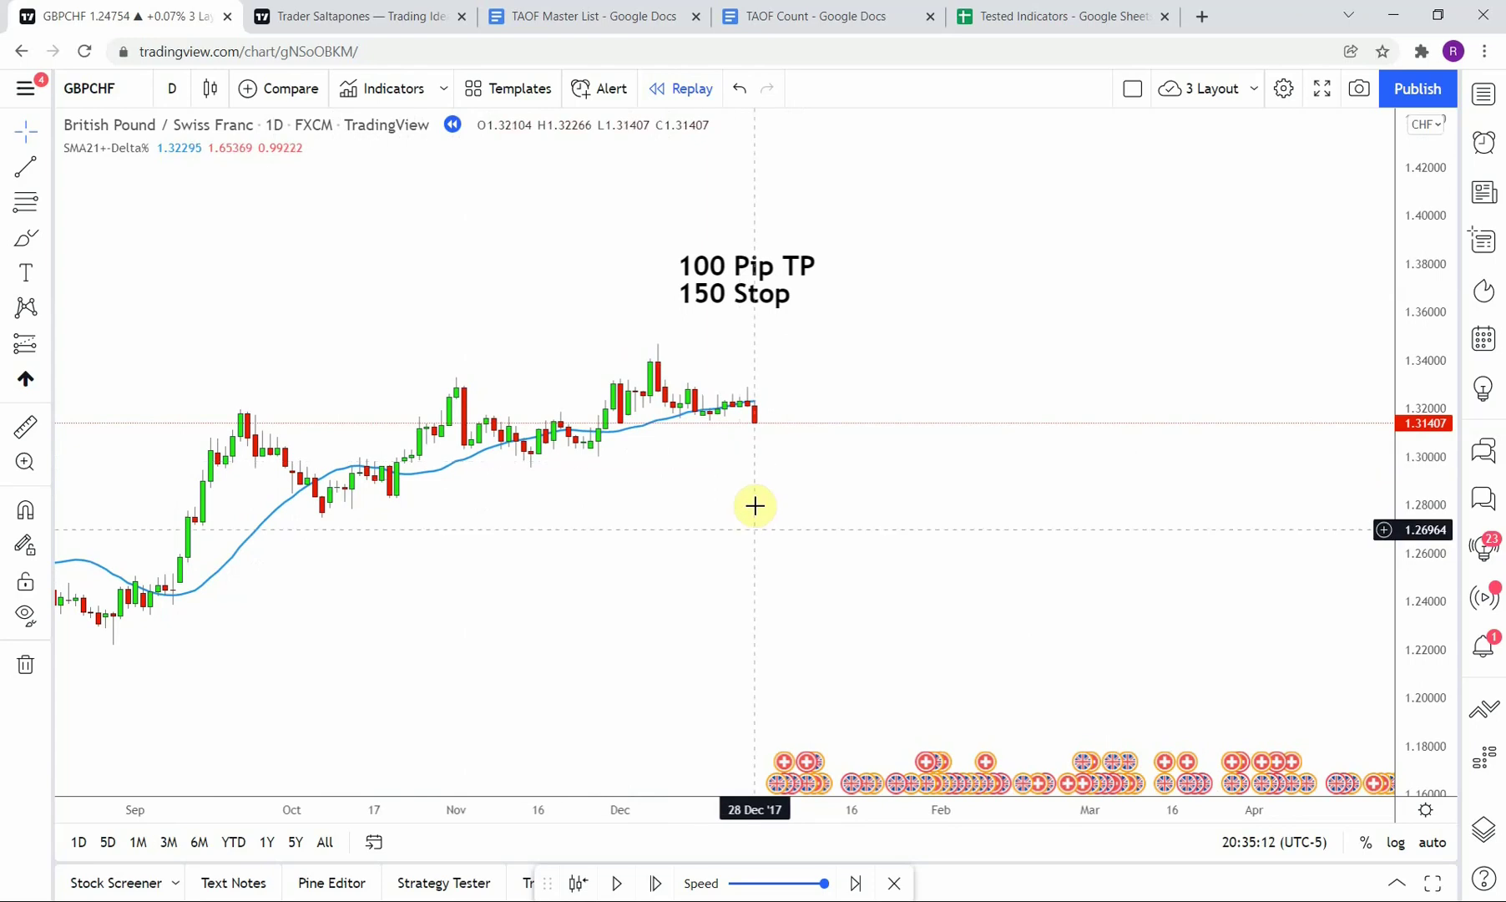
# Step: Step the replay forward seven bars into January 2018
pyautogui.click(656, 883)
pyautogui.click(656, 883)
pyautogui.click(657, 883)
pyautogui.click(658, 884)
pyautogui.click(658, 884)
pyautogui.click(658, 884)
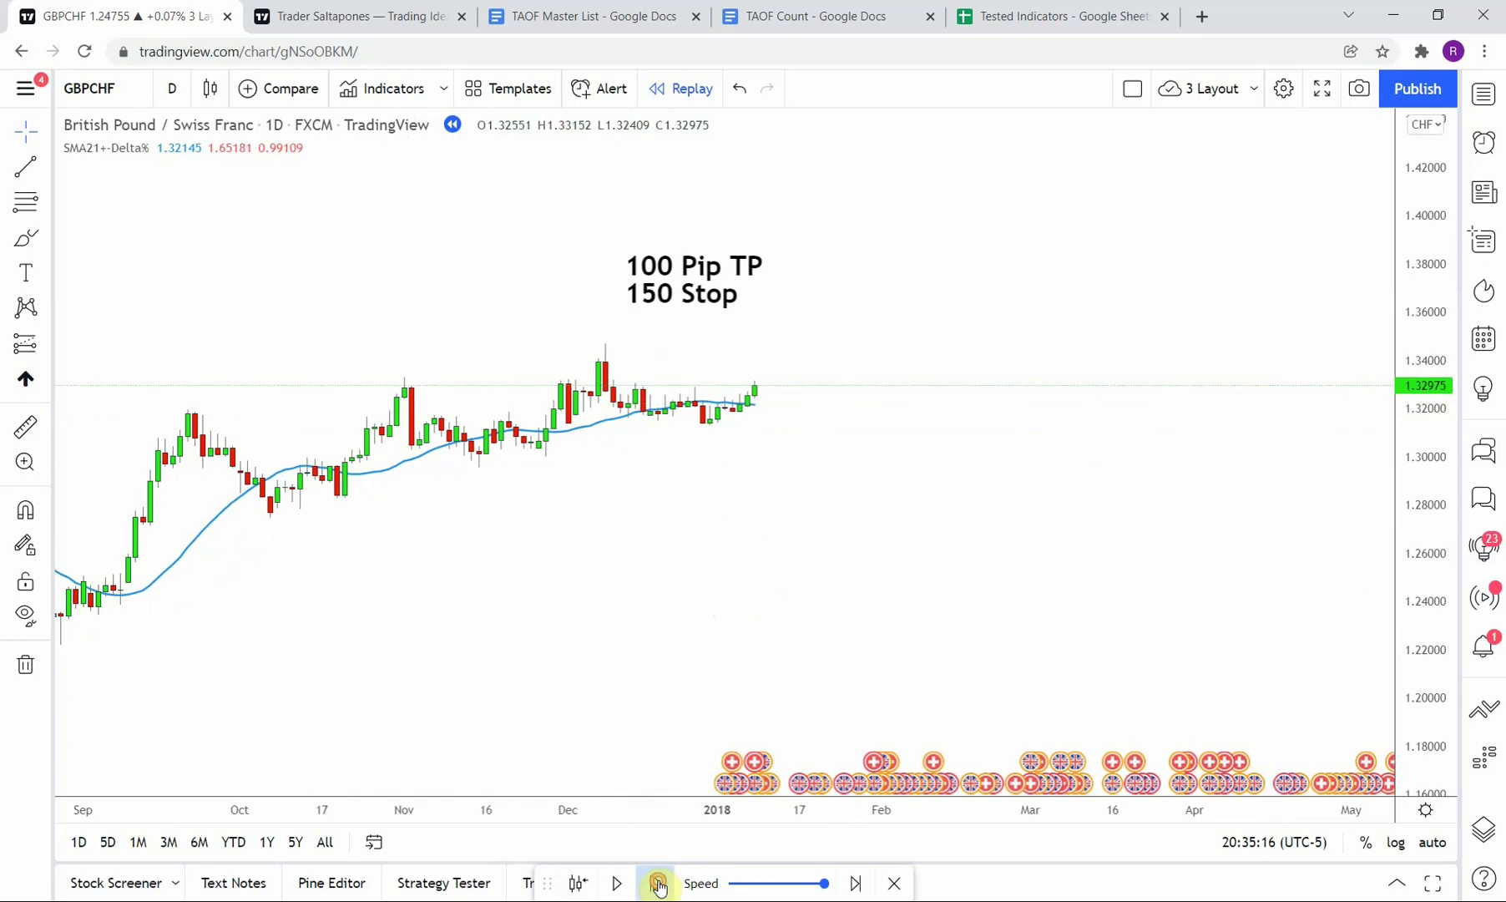
pyautogui.click(659, 882)
pyautogui.click(659, 882)
pyautogui.click(659, 882)
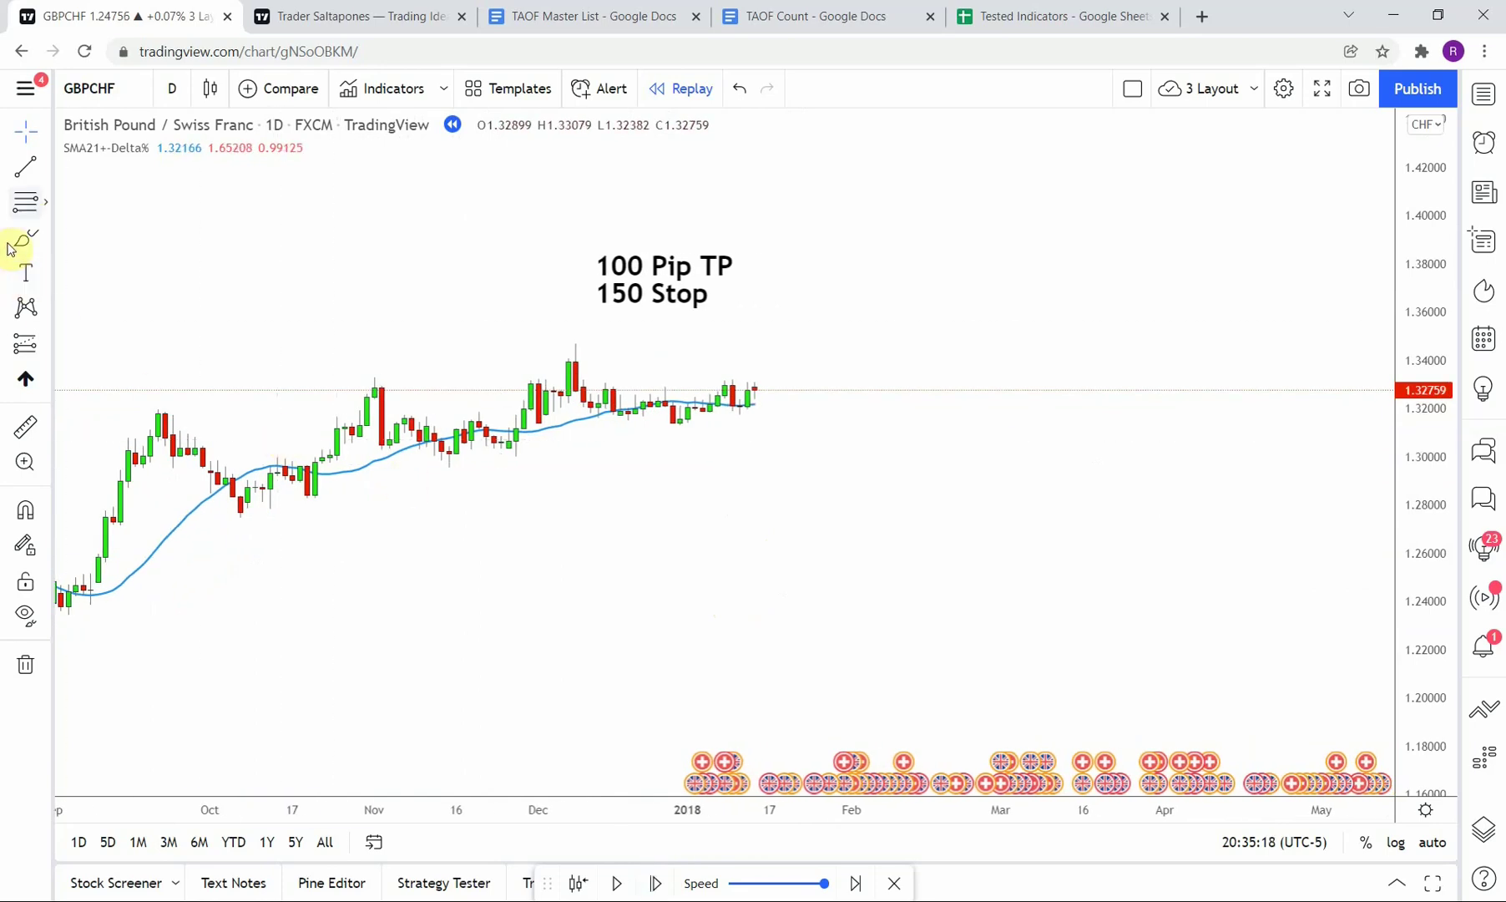
# Step: Draw a vertical line at the 08 Jan '18 trade candle and measure its pip move
pyautogui.click(25, 167)
pyautogui.click(46, 167)
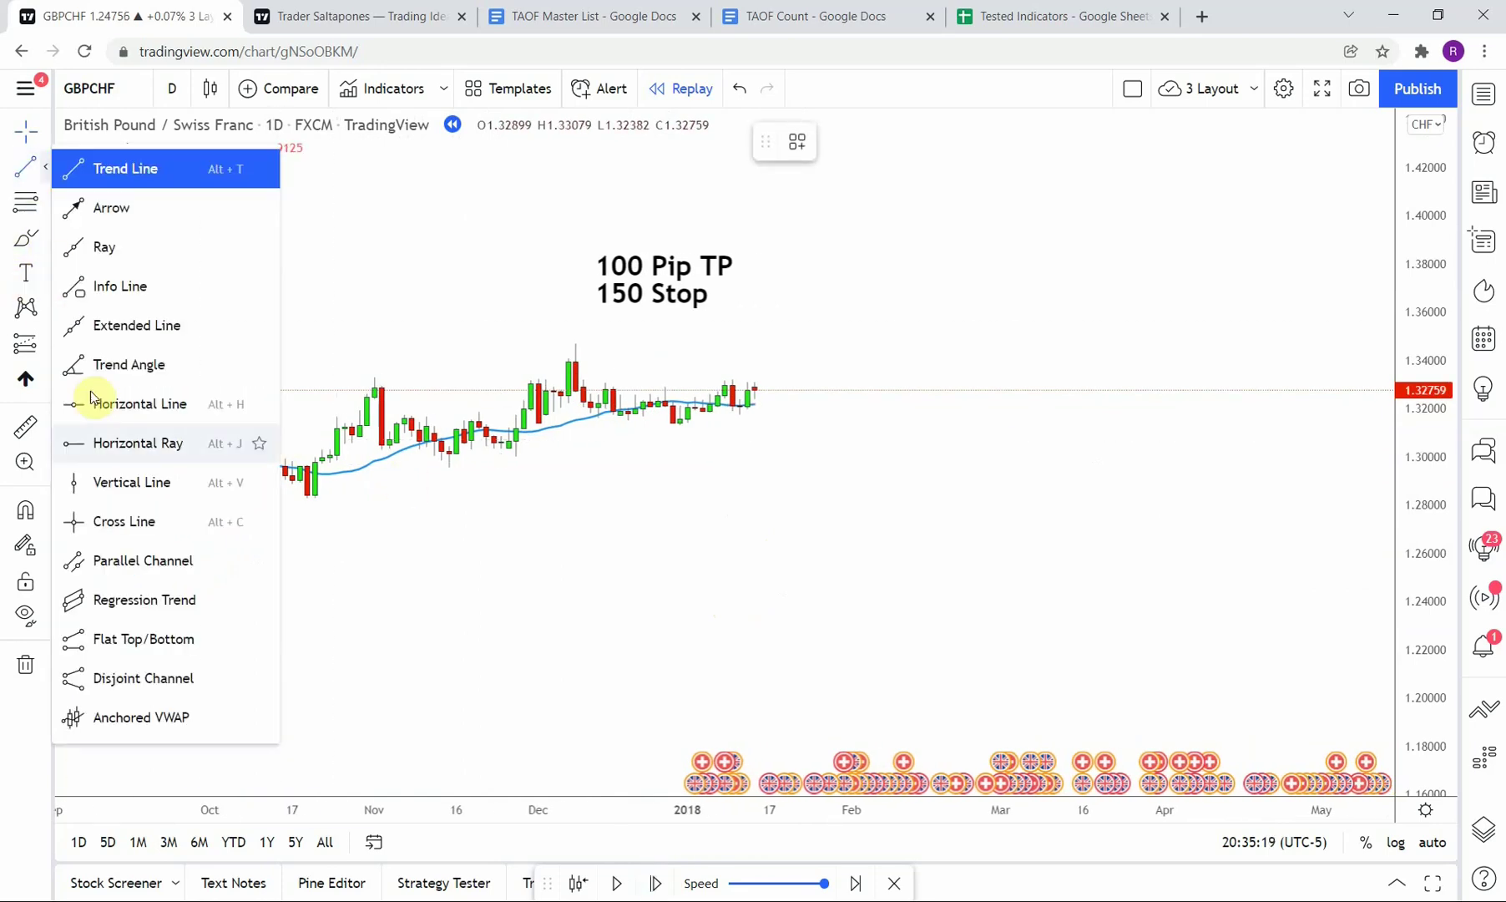
pyautogui.click(146, 481)
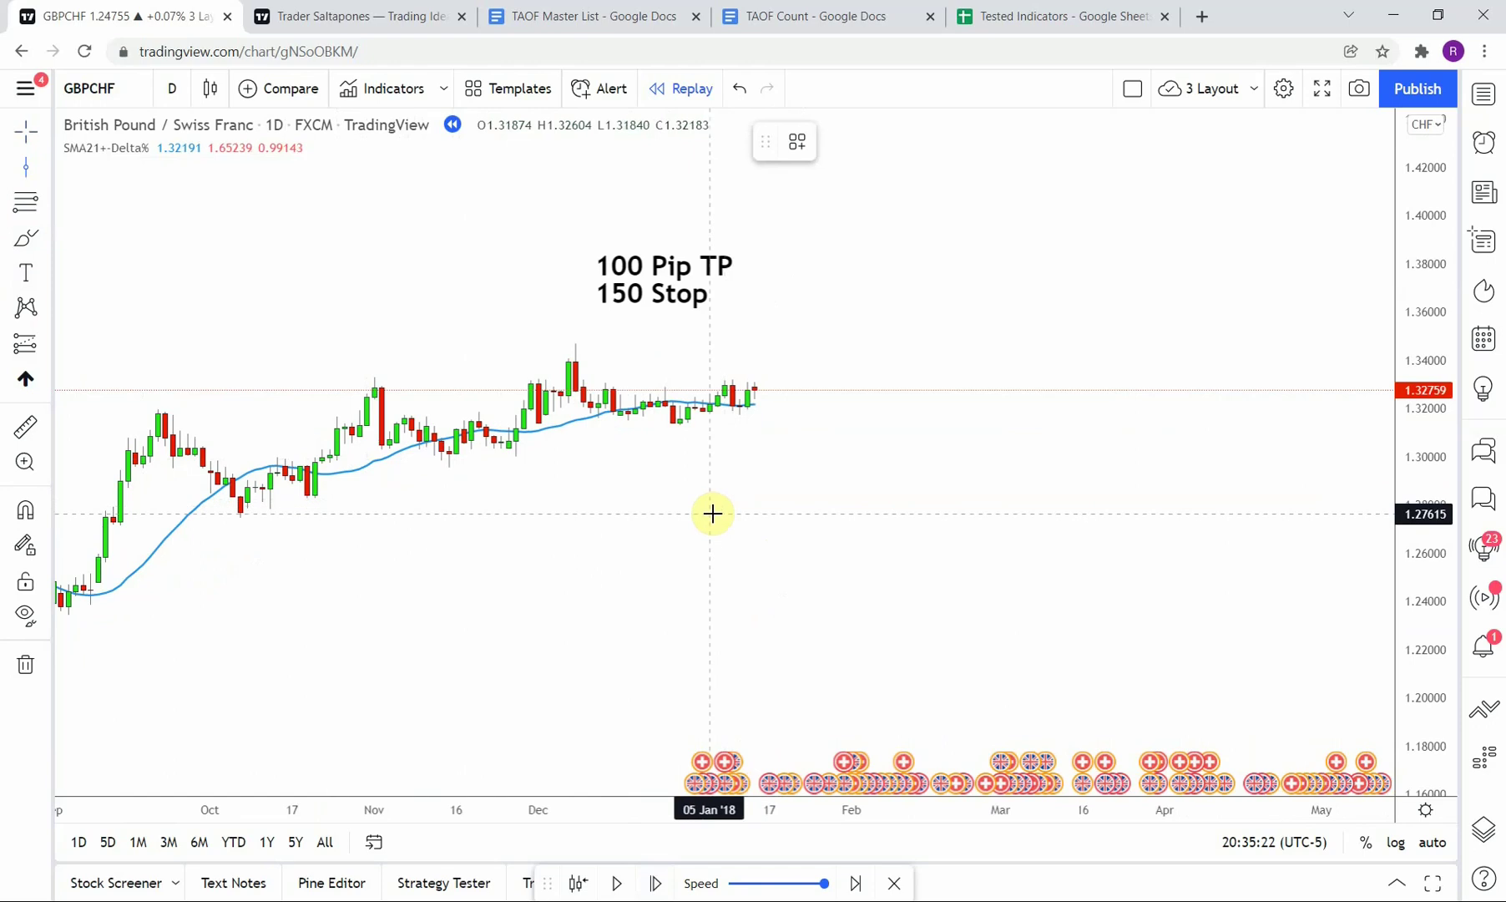
pyautogui.click(718, 505)
pyautogui.moveTo(630, 499); pyautogui.dragTo(567, 506)
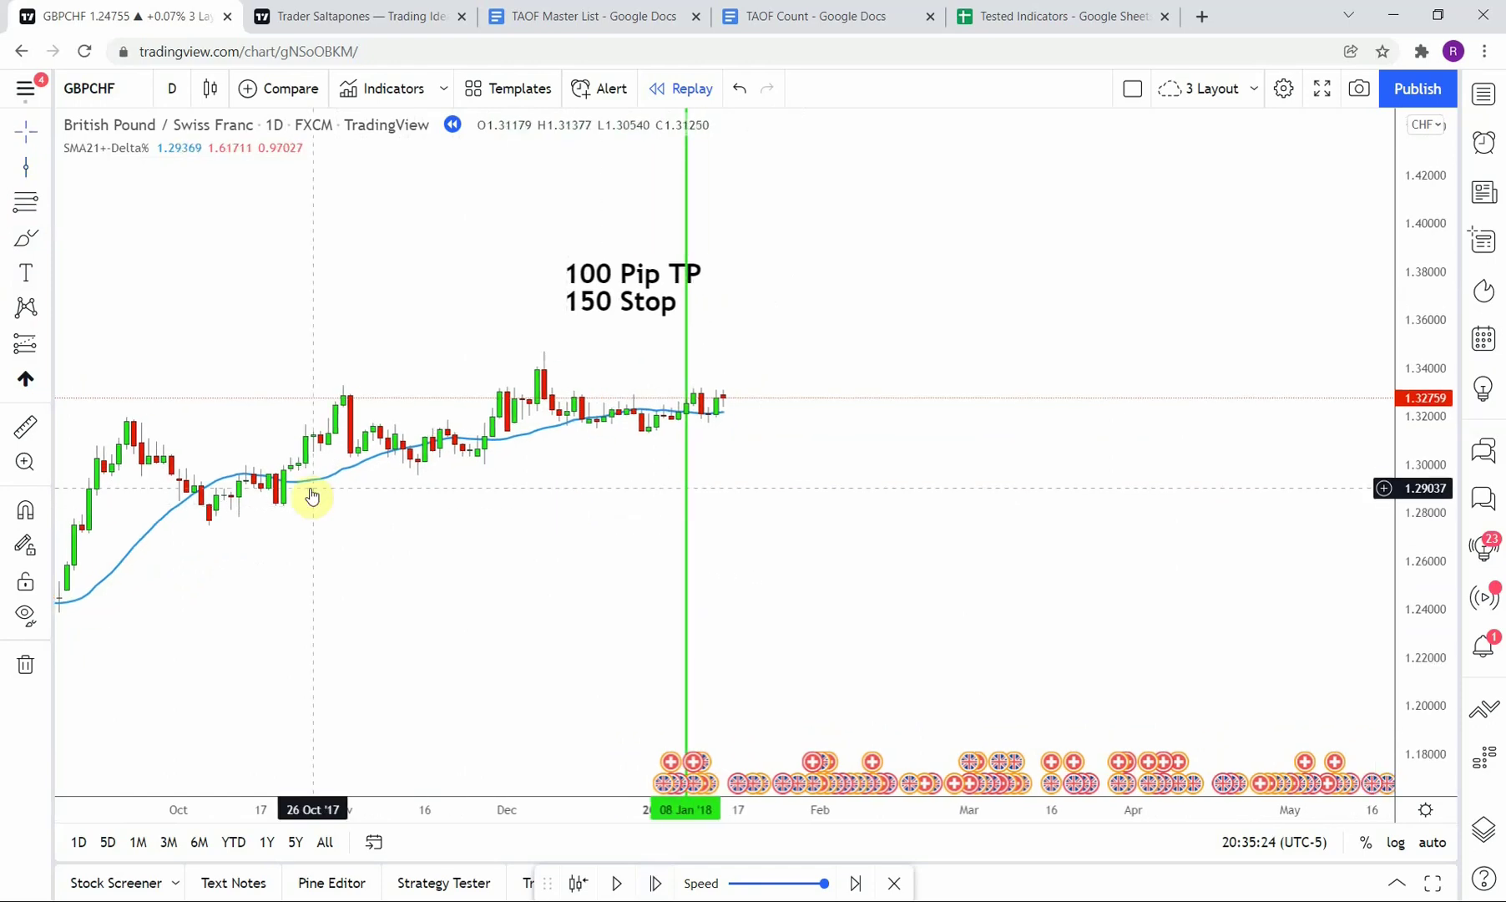
pyautogui.click(25, 428)
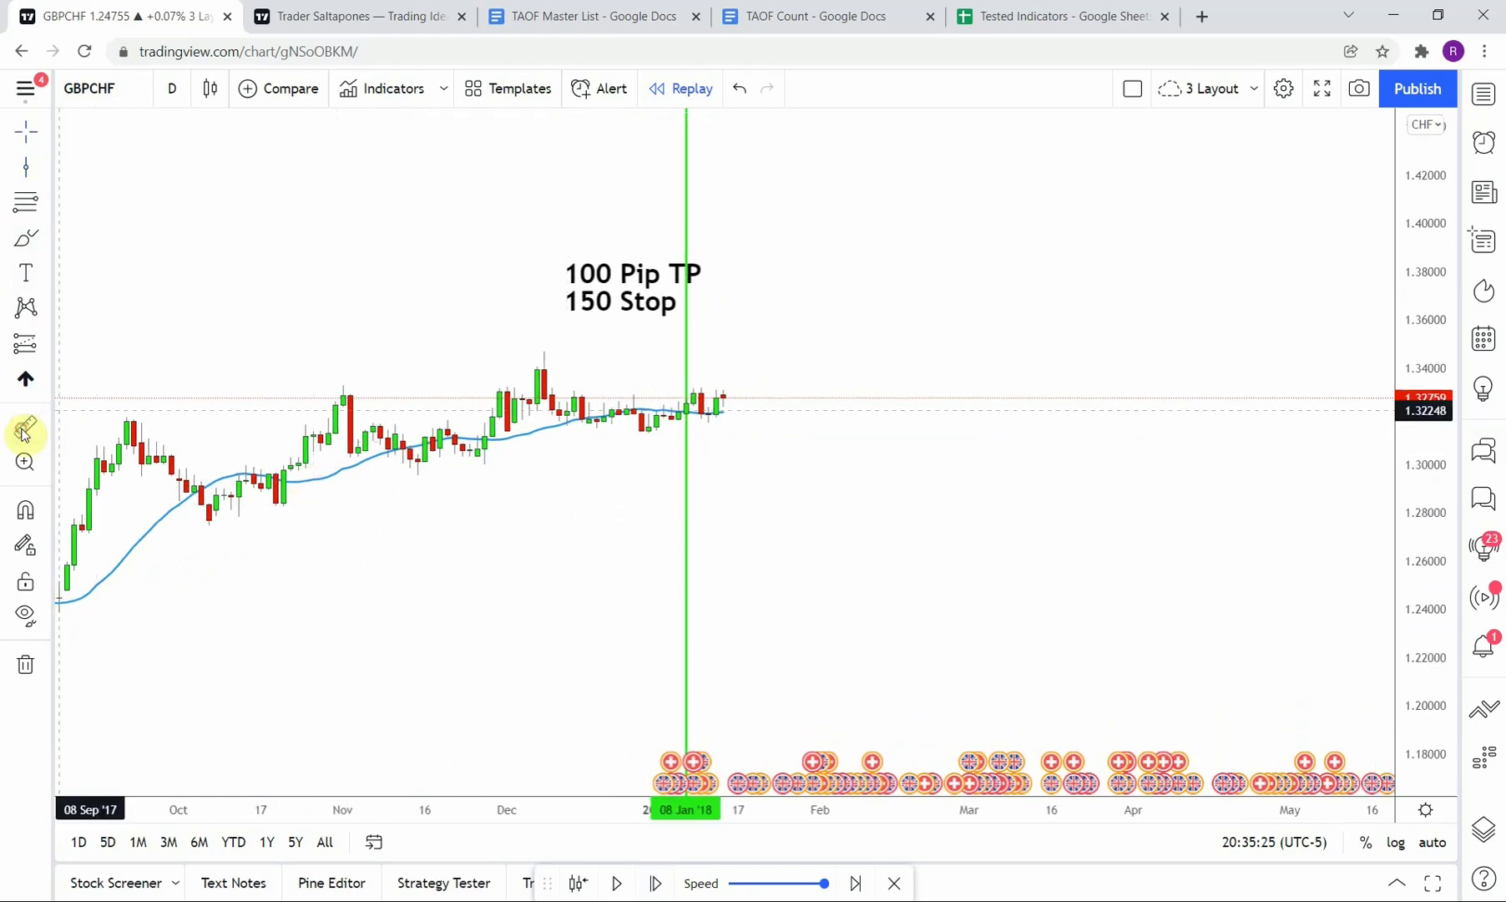
pyautogui.click(666, 403)
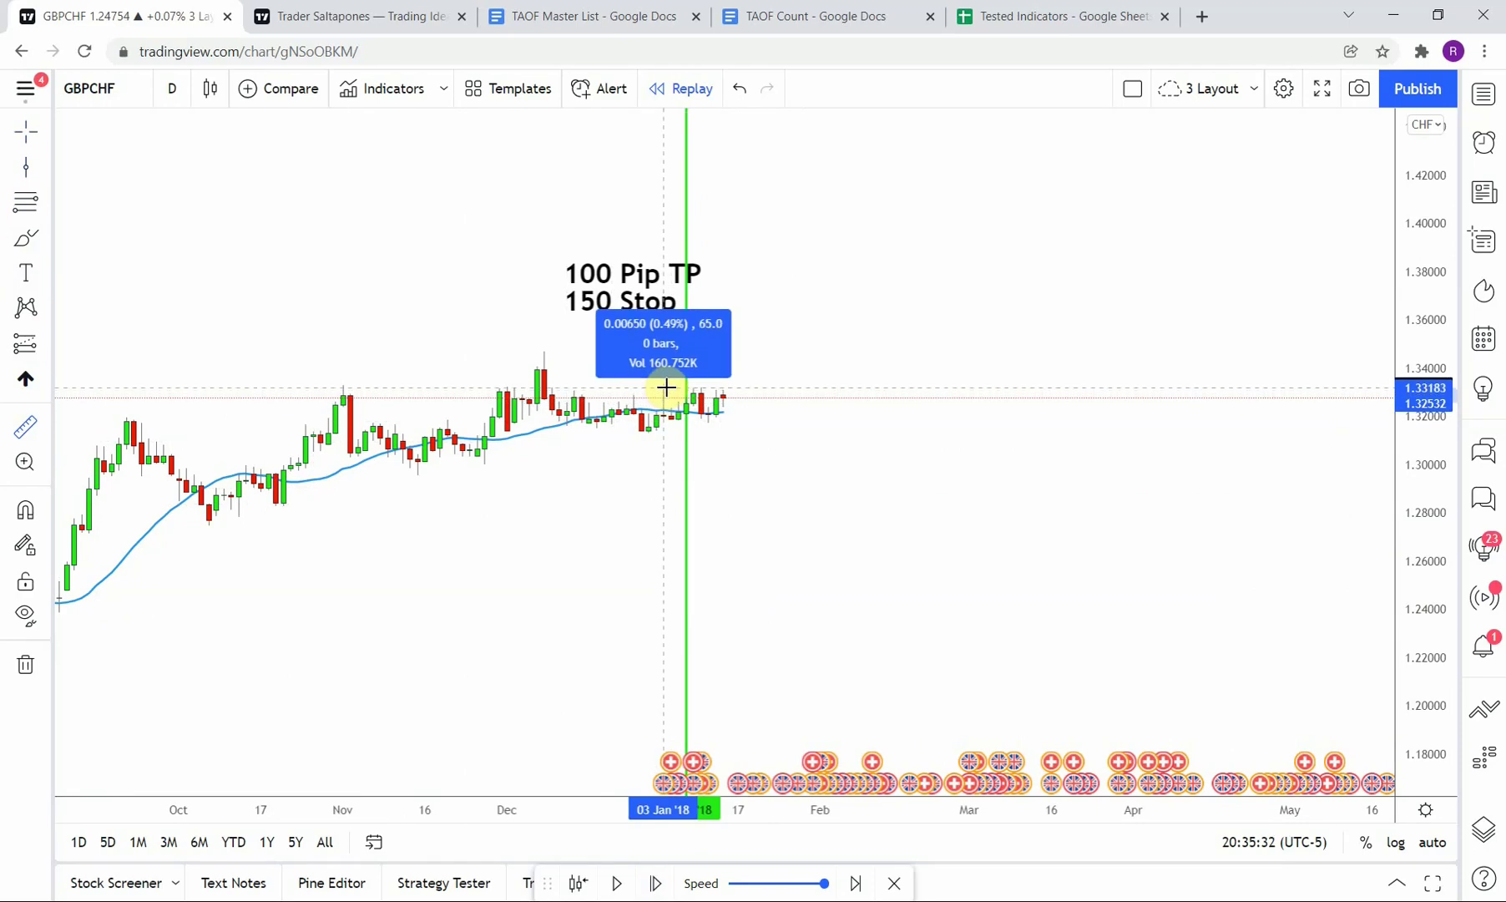
pyautogui.press('Escape')
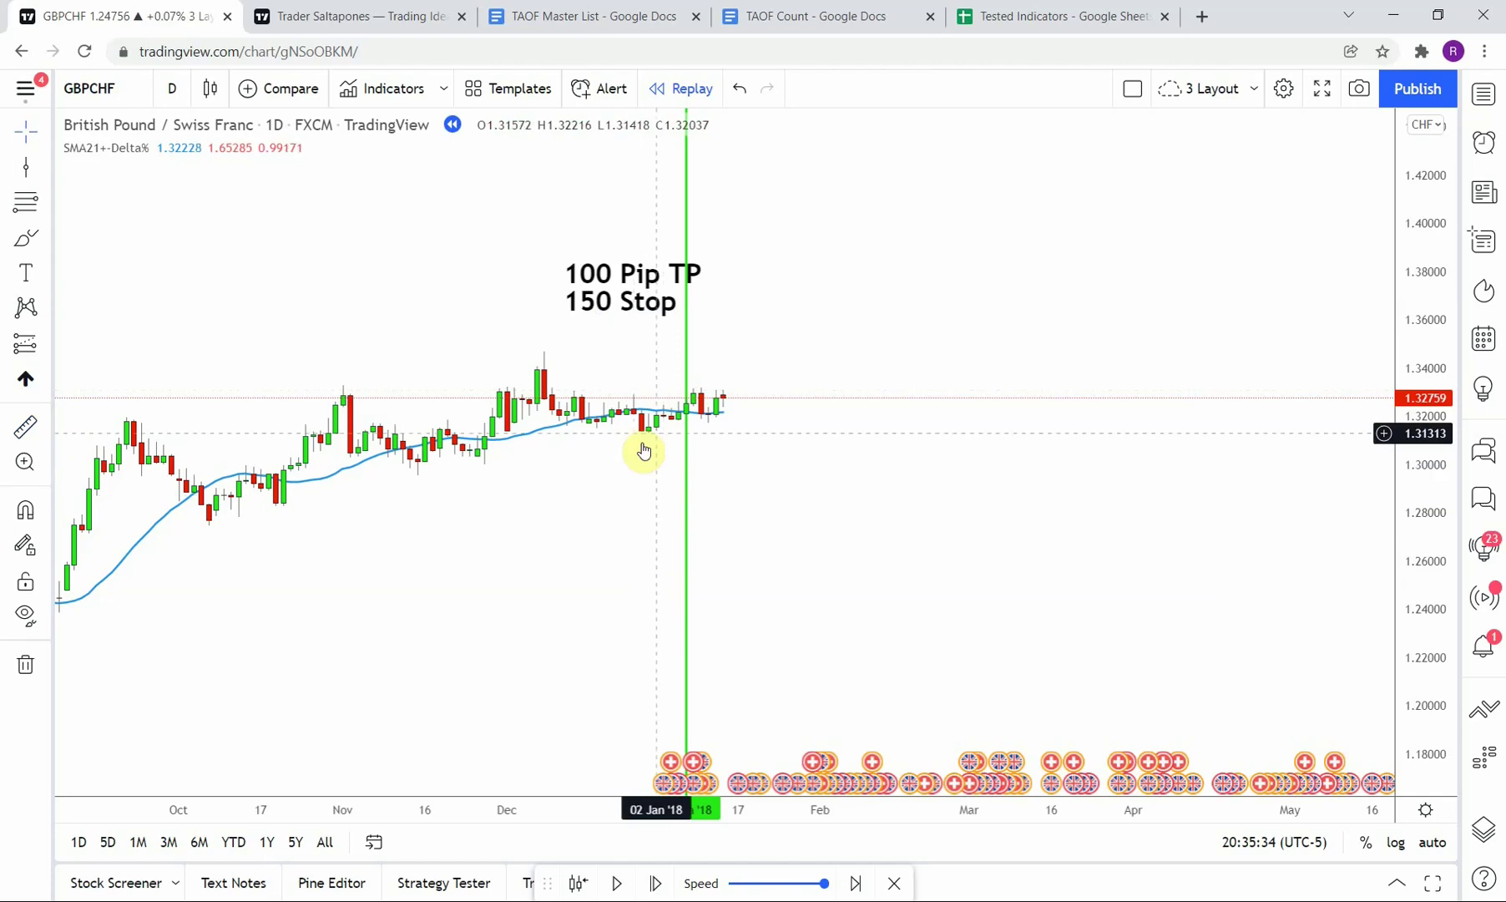
# Step: Make the 08 Jan '18 line red and duplicate it twice for the next trades
pyautogui.click(687, 516)
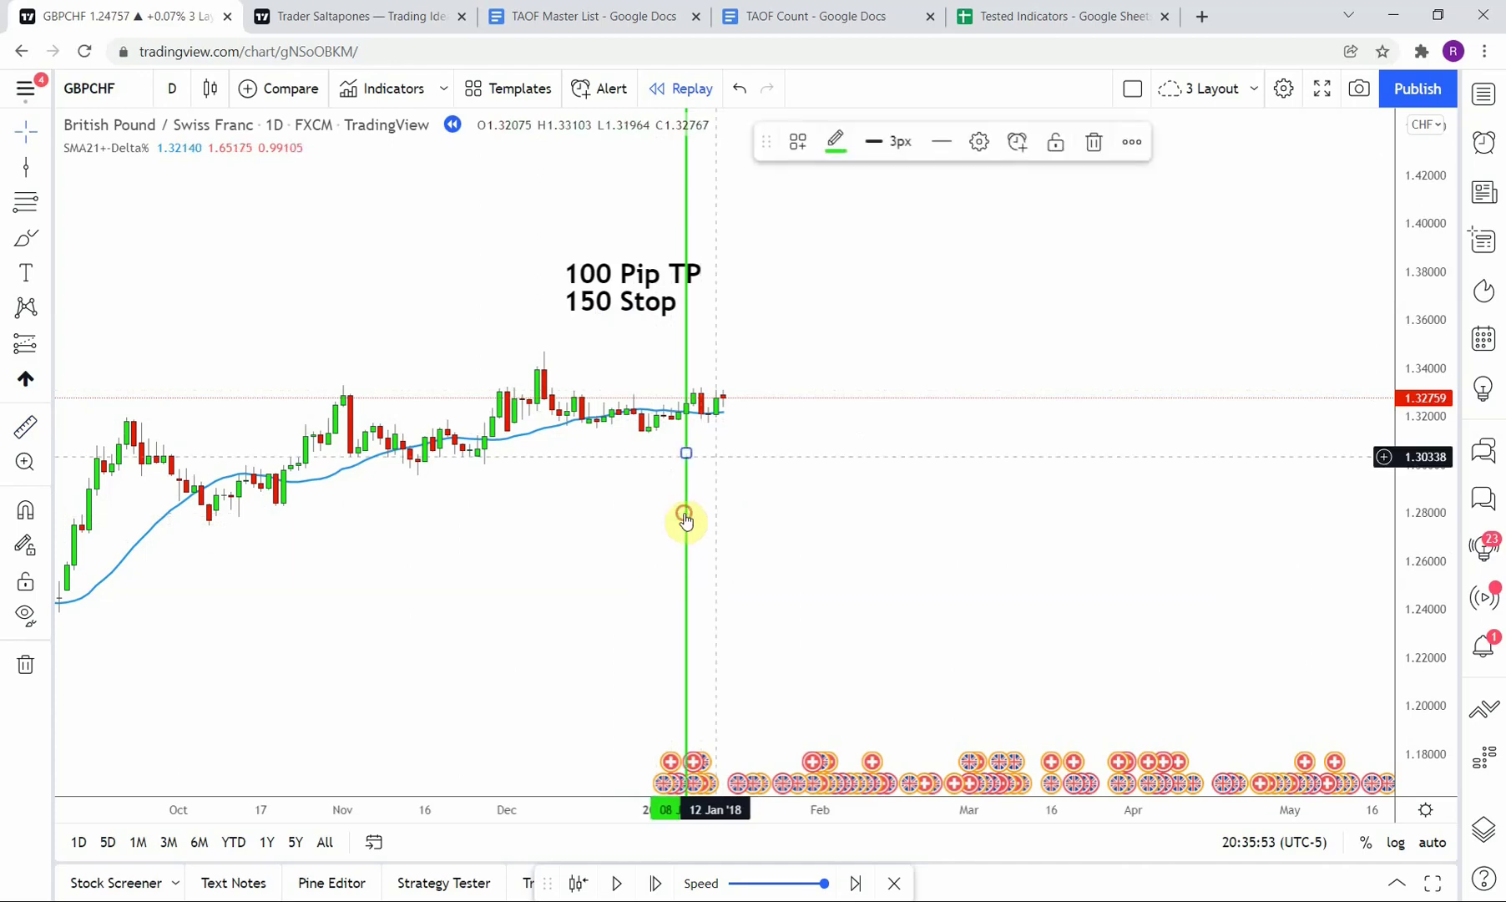
pyautogui.click(835, 141)
pyautogui.click(856, 396)
pyautogui.click(763, 461)
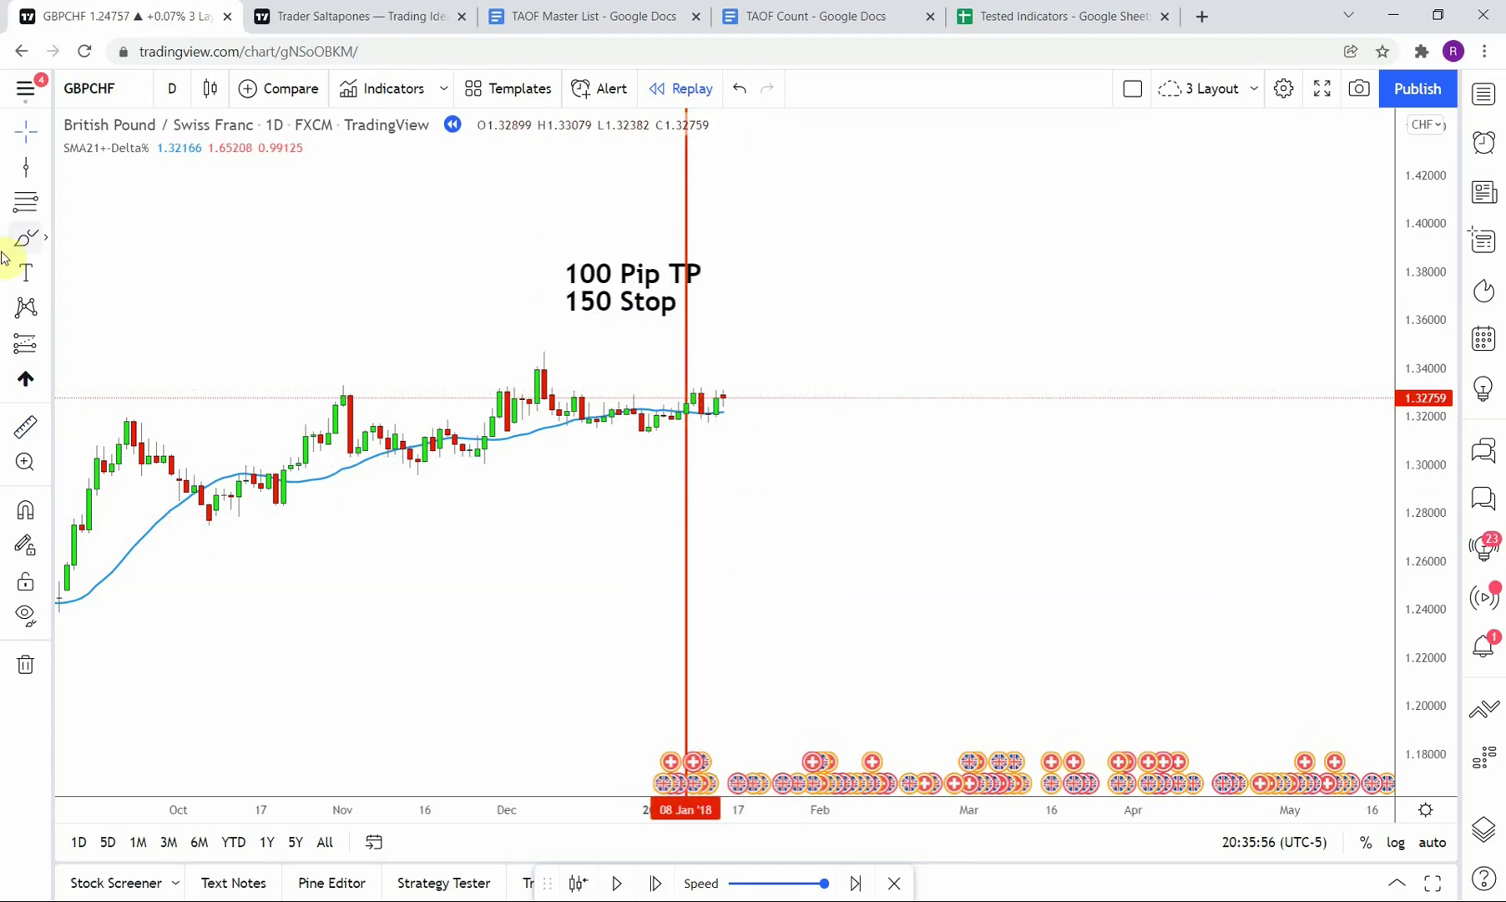
pyautogui.hotkey('alt', 'v')
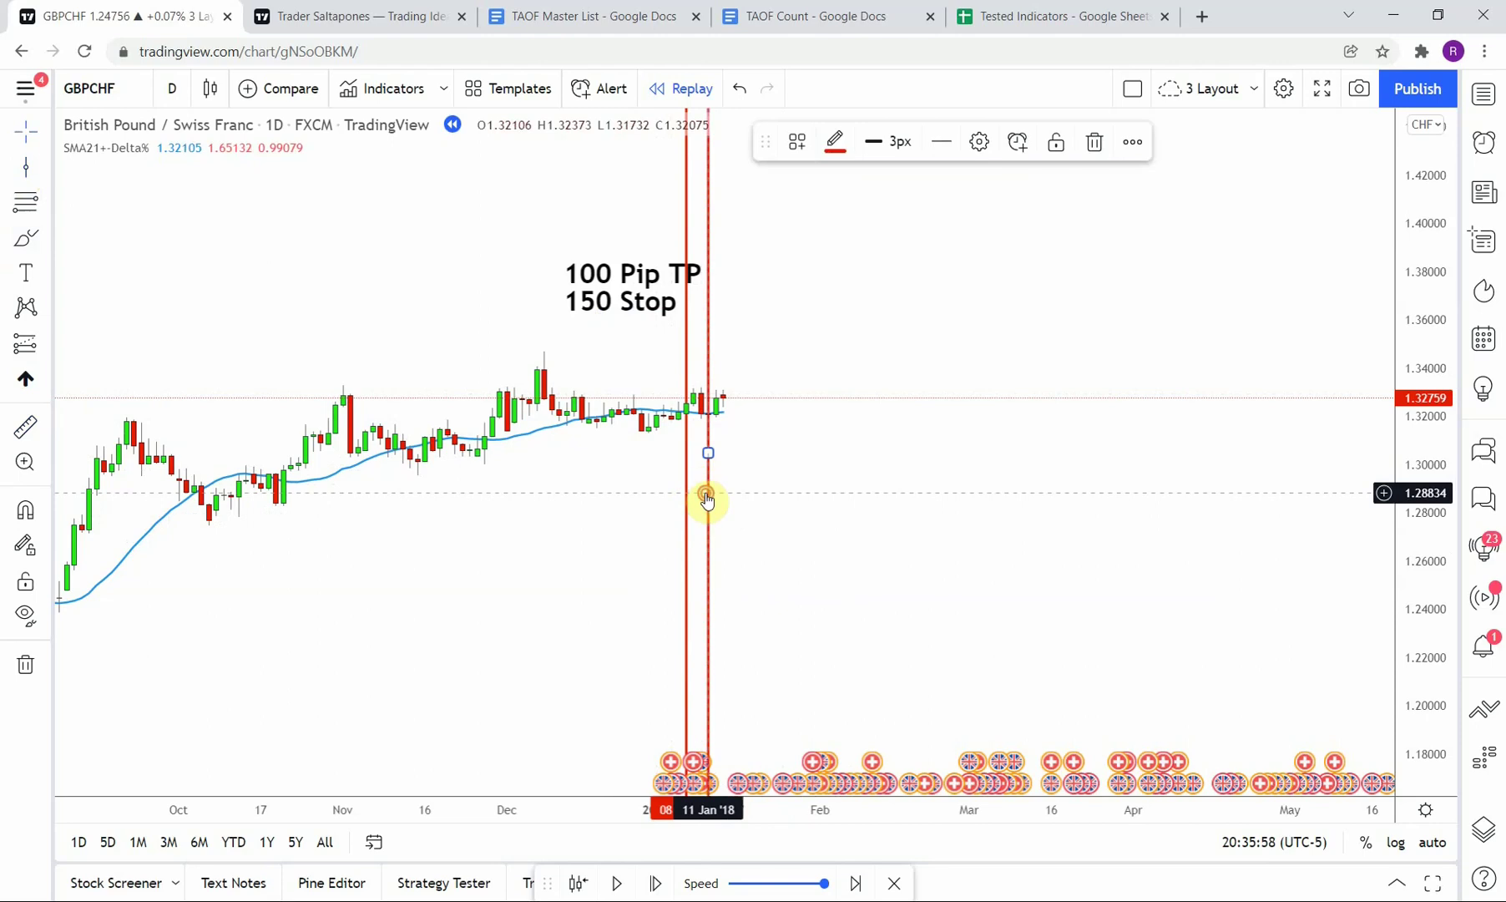
pyautogui.moveTo(707, 498)
pyautogui.mouseDown()
pyautogui.moveTo(689, 497)
pyautogui.moveTo(705, 510)
pyautogui.mouseUp()
pyautogui.click(716, 499)
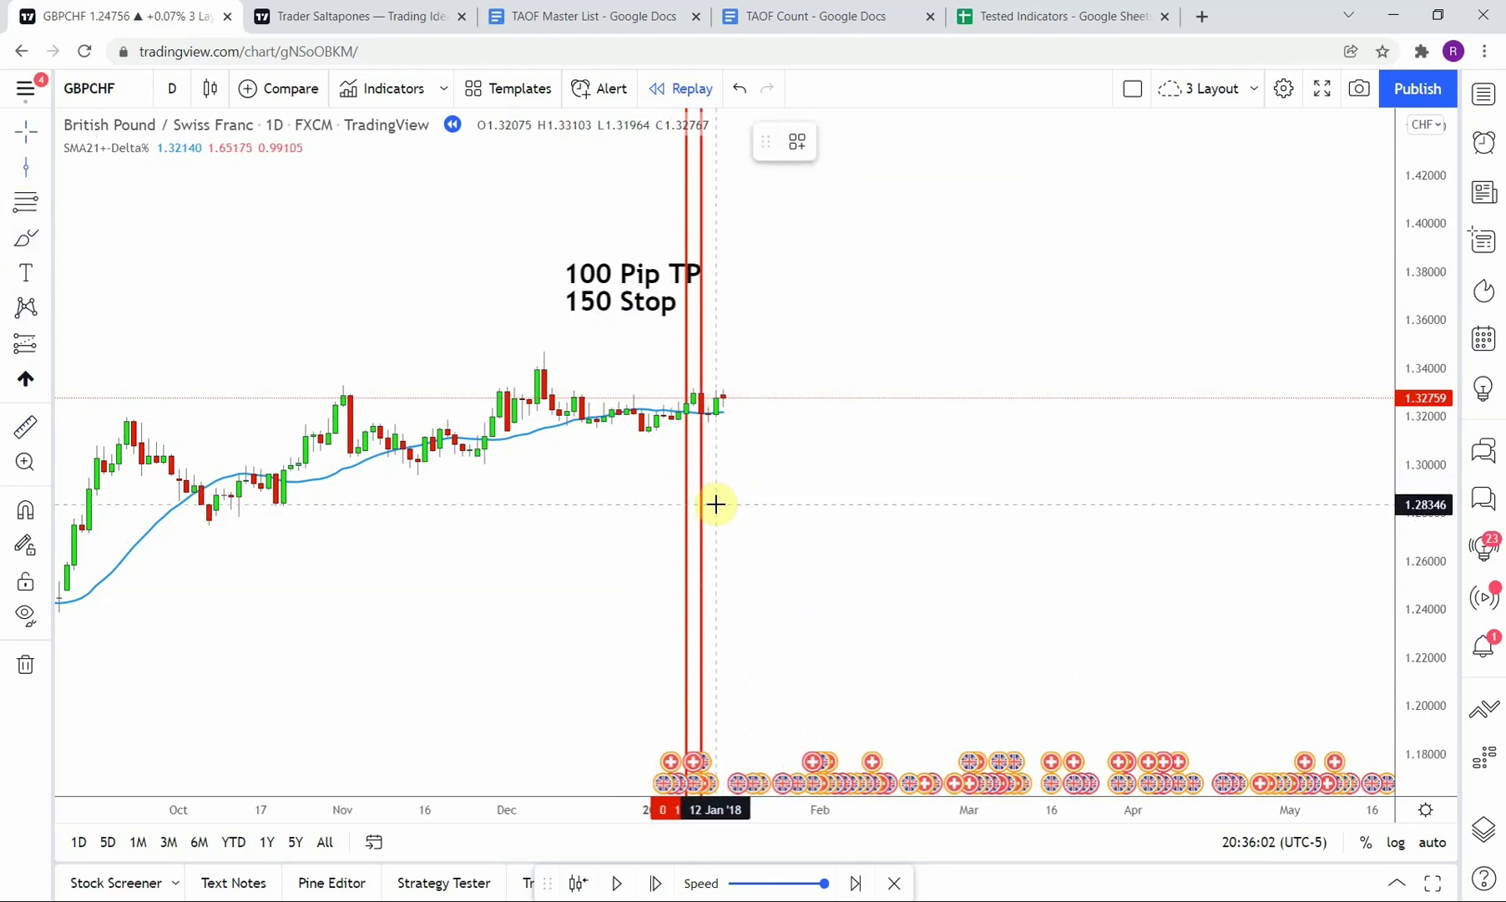
pyautogui.hotkey('alt', 'v')
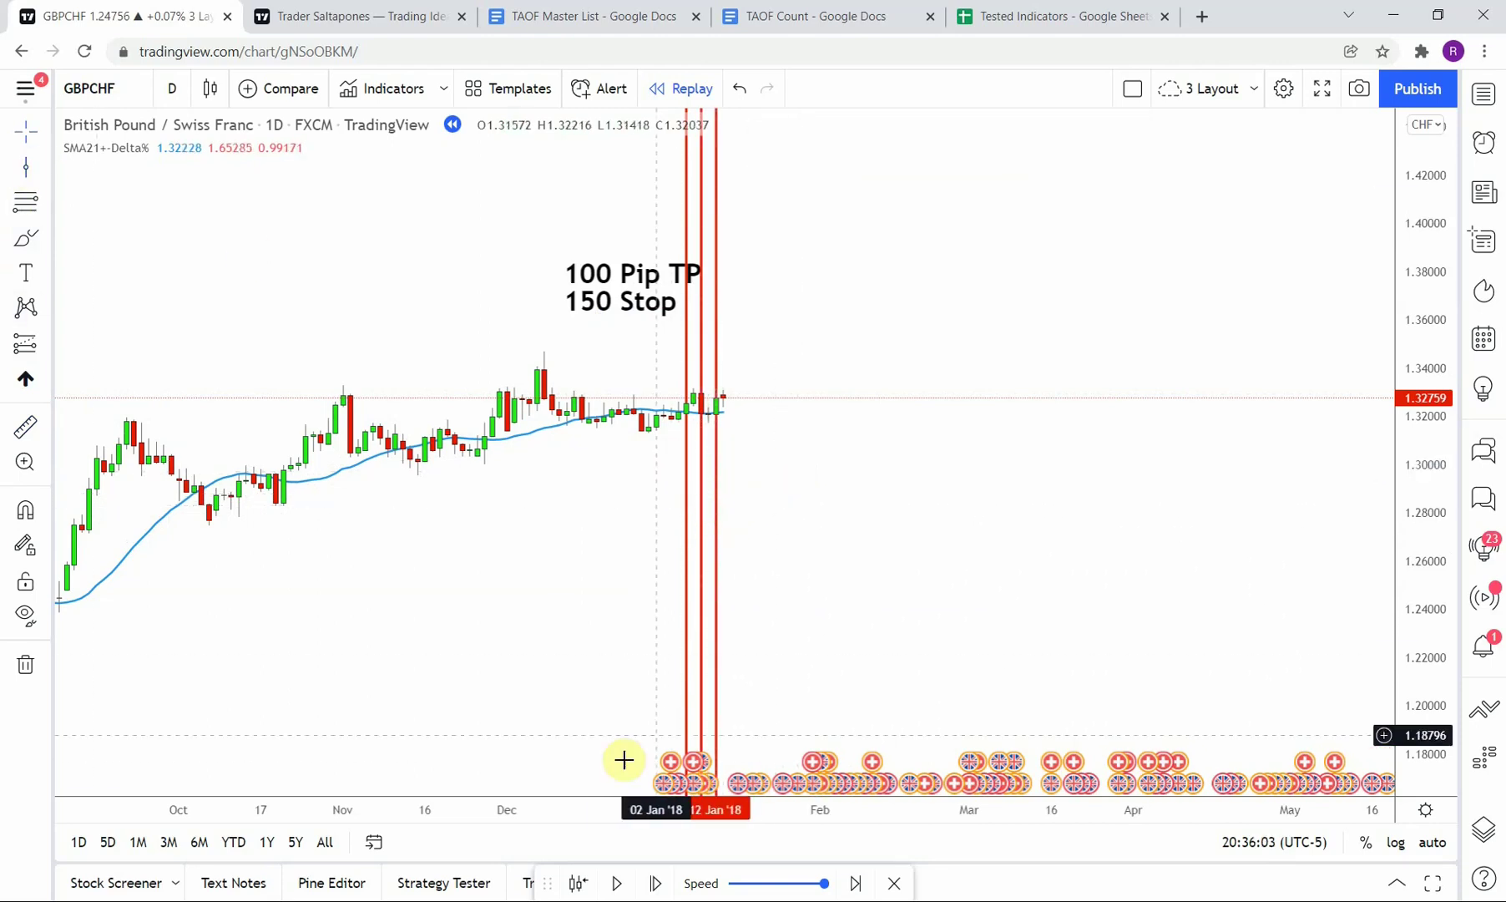
# Step: Advance the replay five bars and turn the third line, at 12 Jan '18, green
pyautogui.click(652, 881)
pyautogui.click(652, 881)
pyautogui.click(652, 882)
pyautogui.click(651, 881)
pyautogui.click(651, 882)
pyautogui.click(651, 882)
pyautogui.click(651, 881)
pyautogui.click(652, 882)
pyautogui.click(651, 881)
pyautogui.click(651, 882)
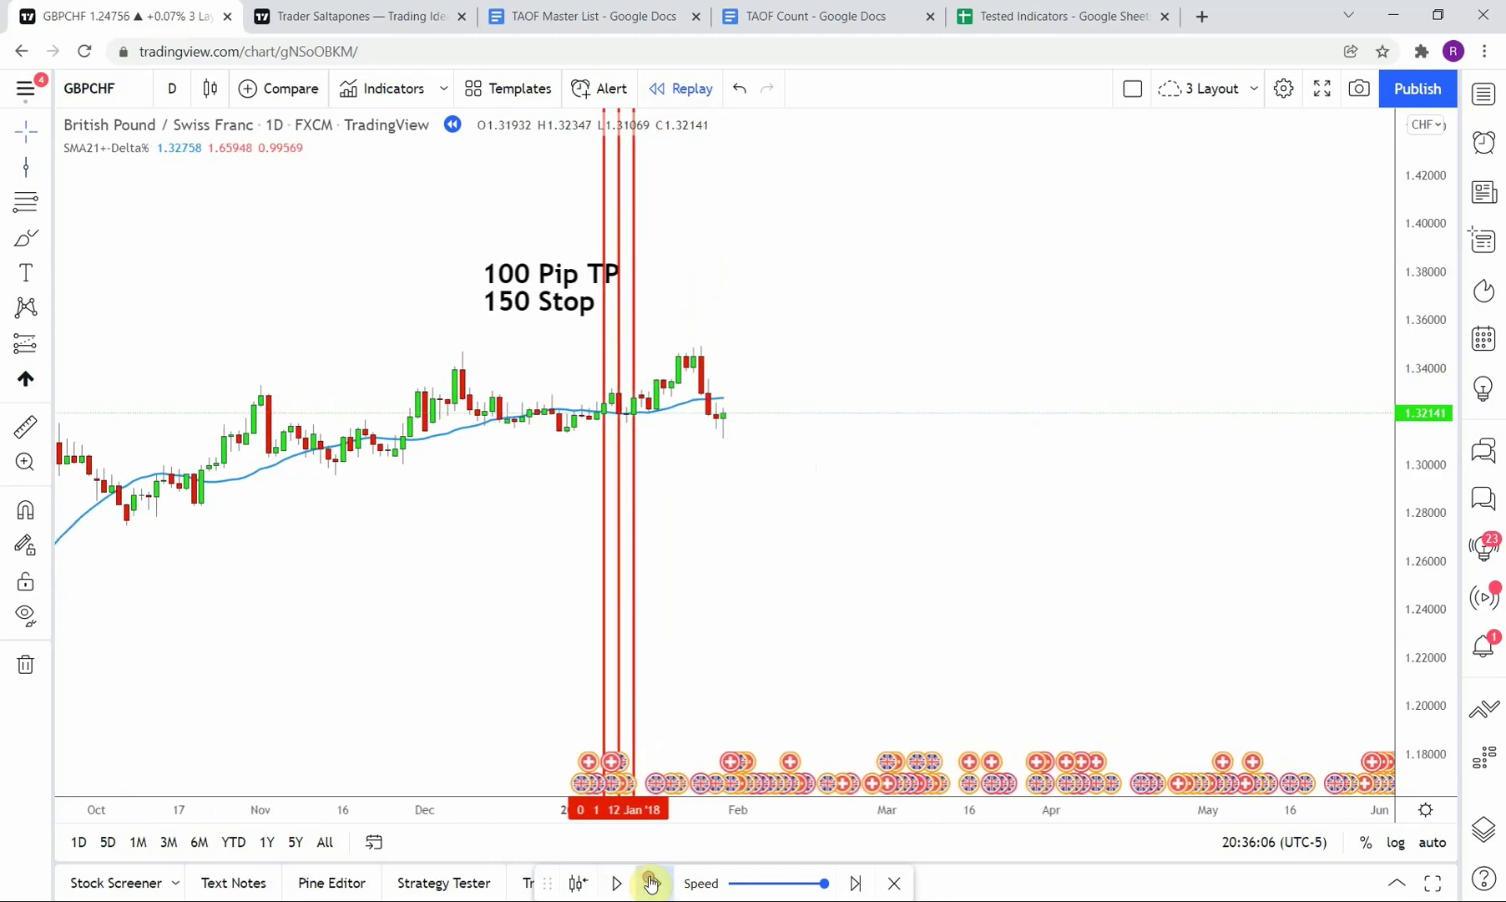
pyautogui.click(651, 881)
pyautogui.click(651, 882)
pyautogui.click(626, 497)
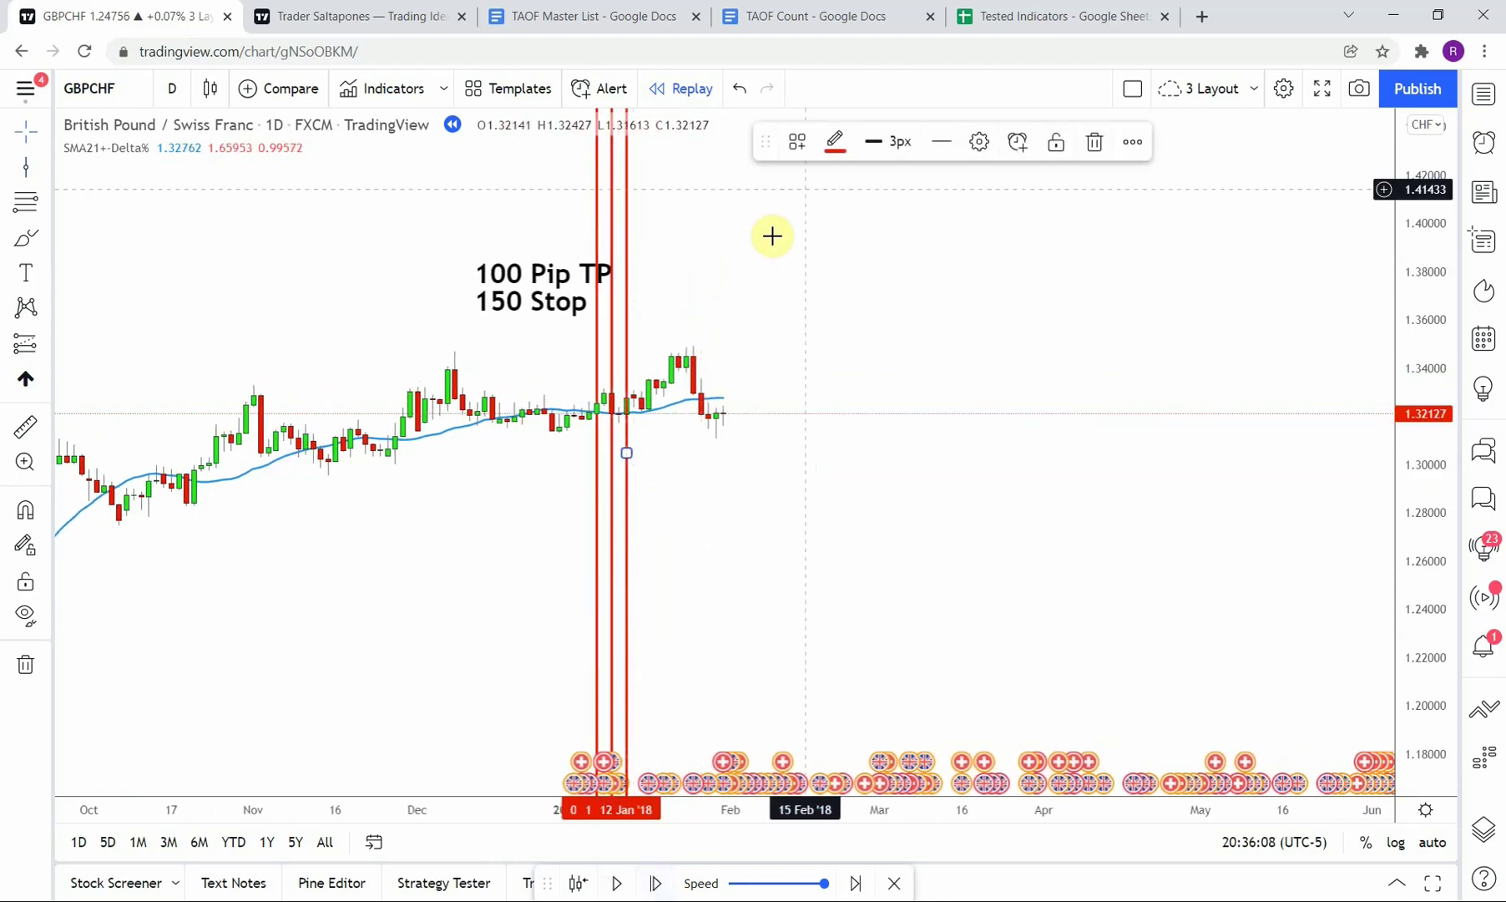
pyautogui.click(835, 141)
pyautogui.click(837, 399)
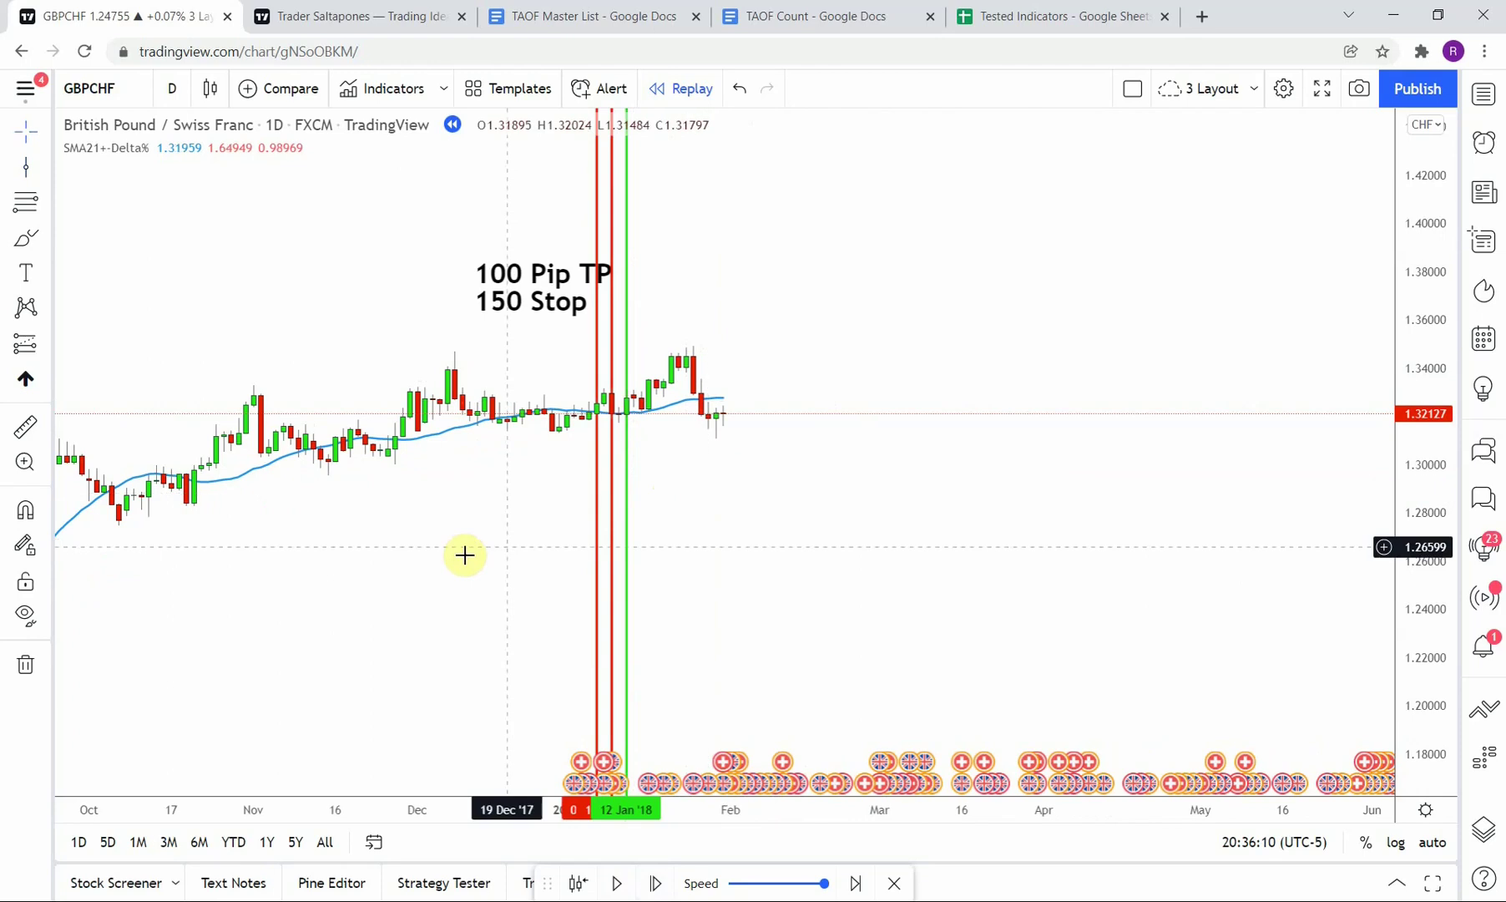
# Step: Add a green vertical line at the 26 Jan '18 trade candle
pyautogui.moveTo(471, 548); pyautogui.dragTo(488, 547)
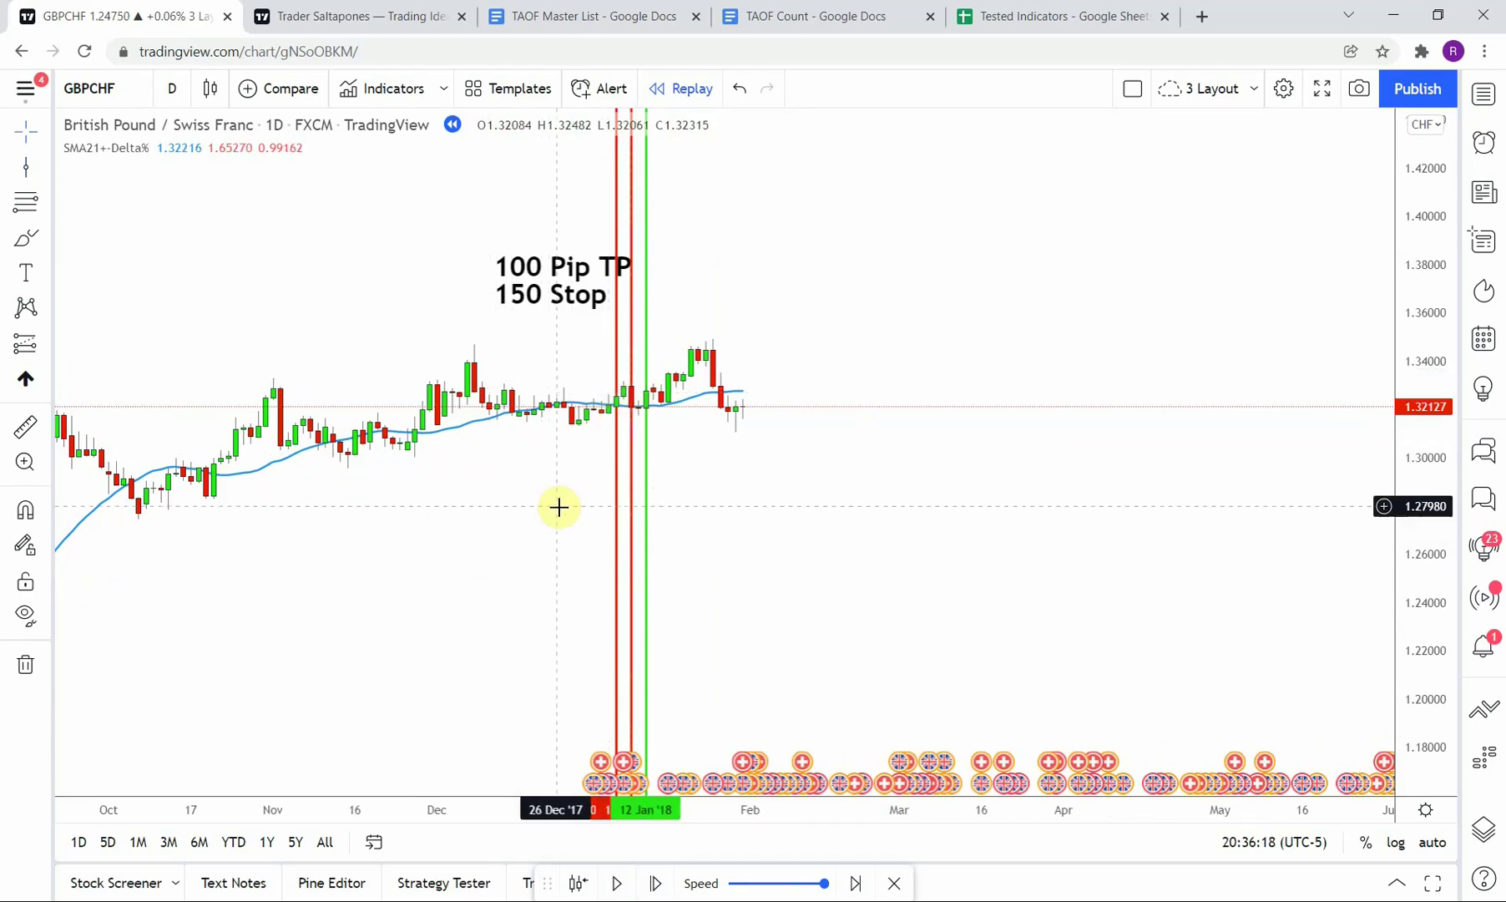
pyautogui.click(630, 391)
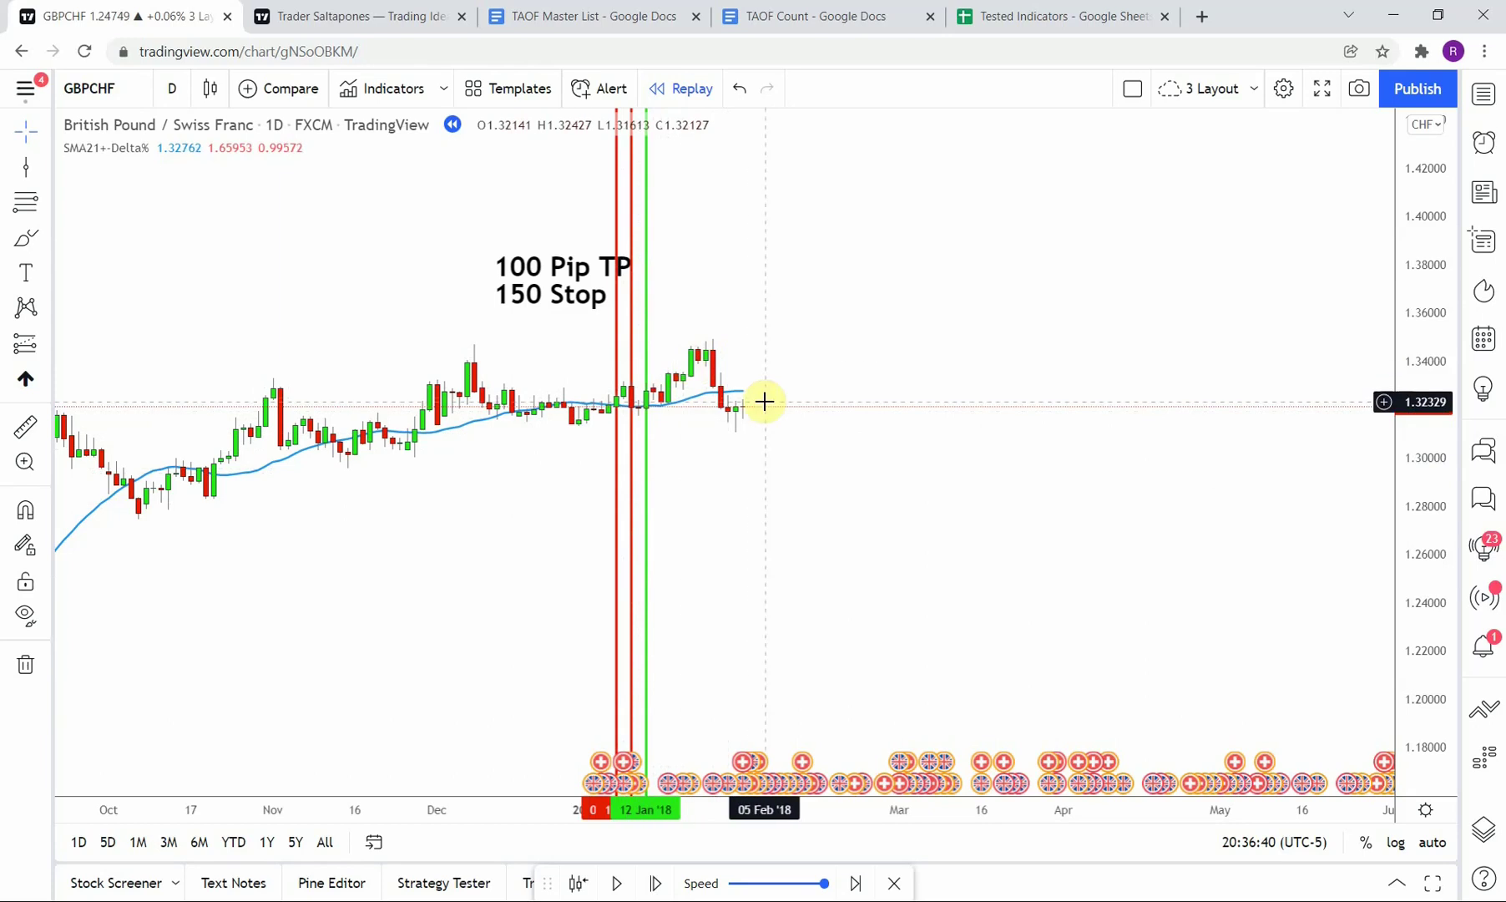
pyautogui.moveTo(743, 474); pyautogui.dragTo(723, 457)
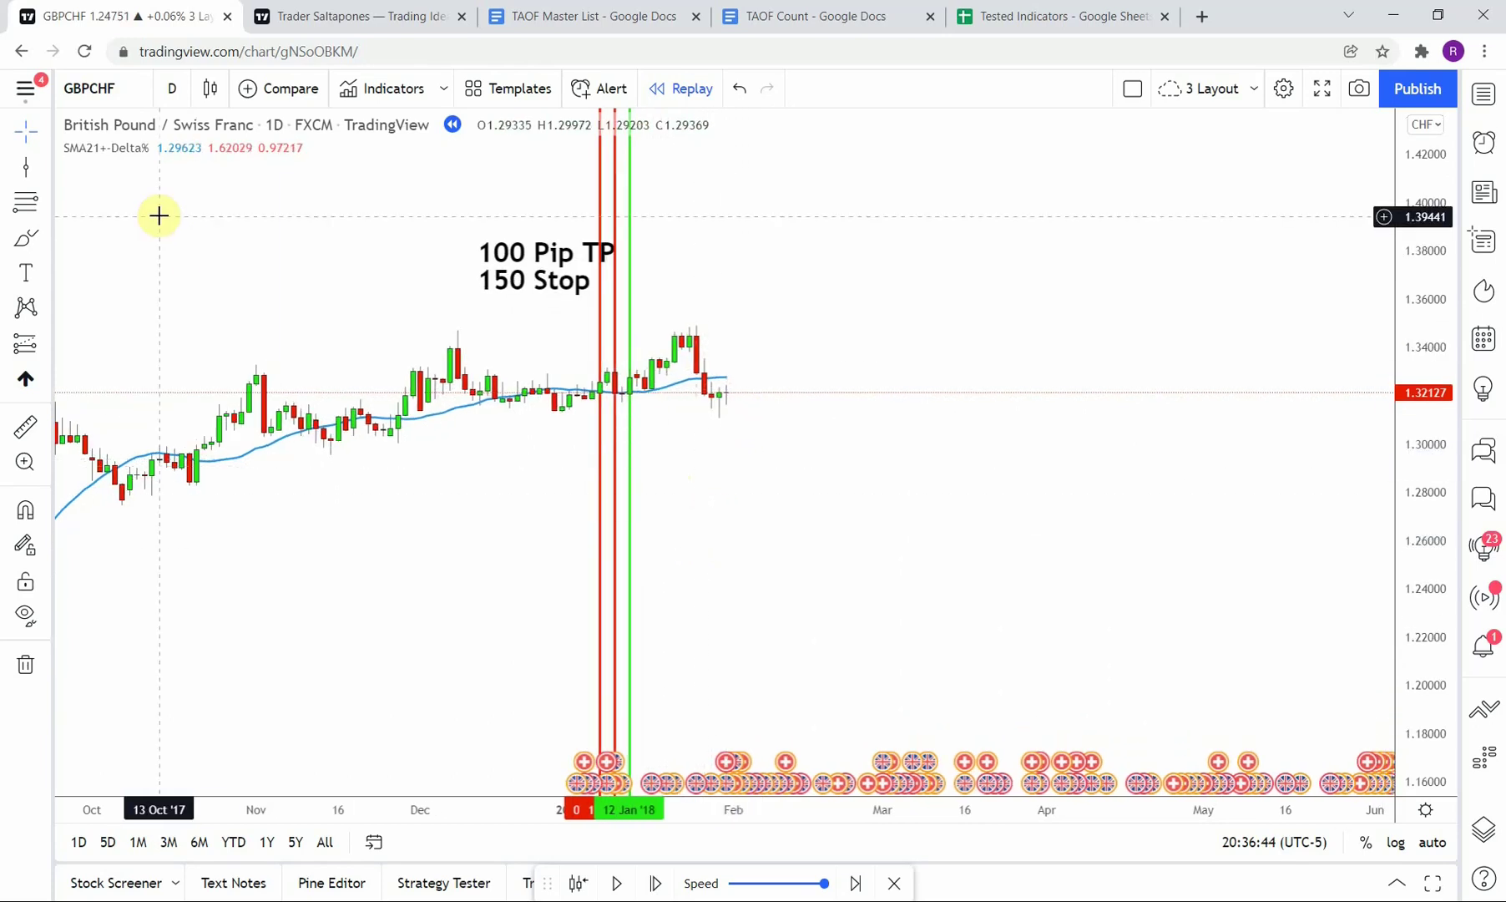
pyautogui.click(22, 170)
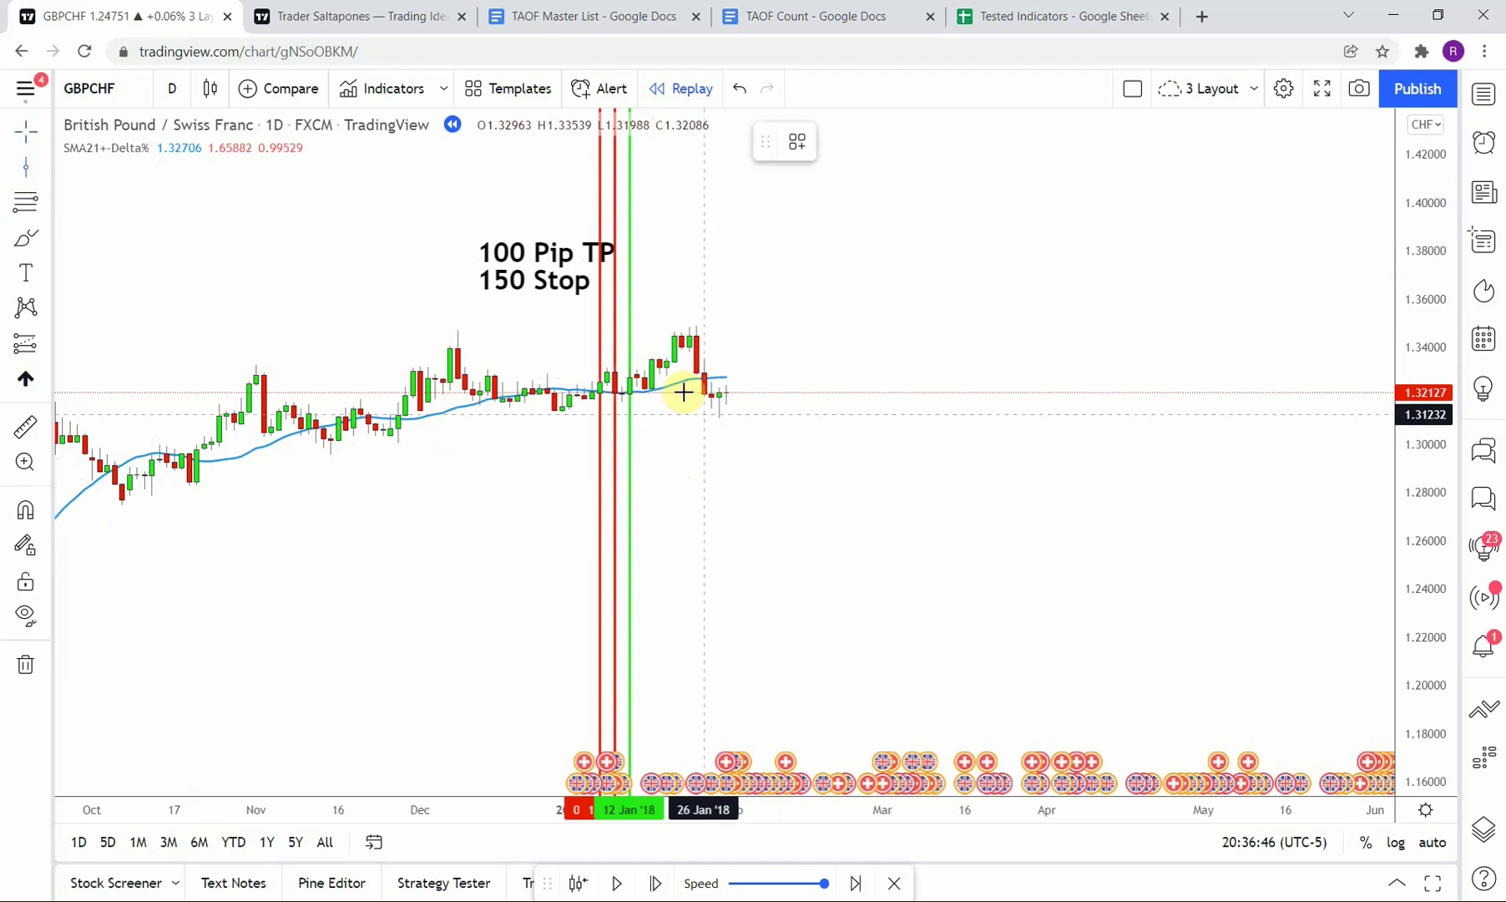
pyautogui.click(704, 452)
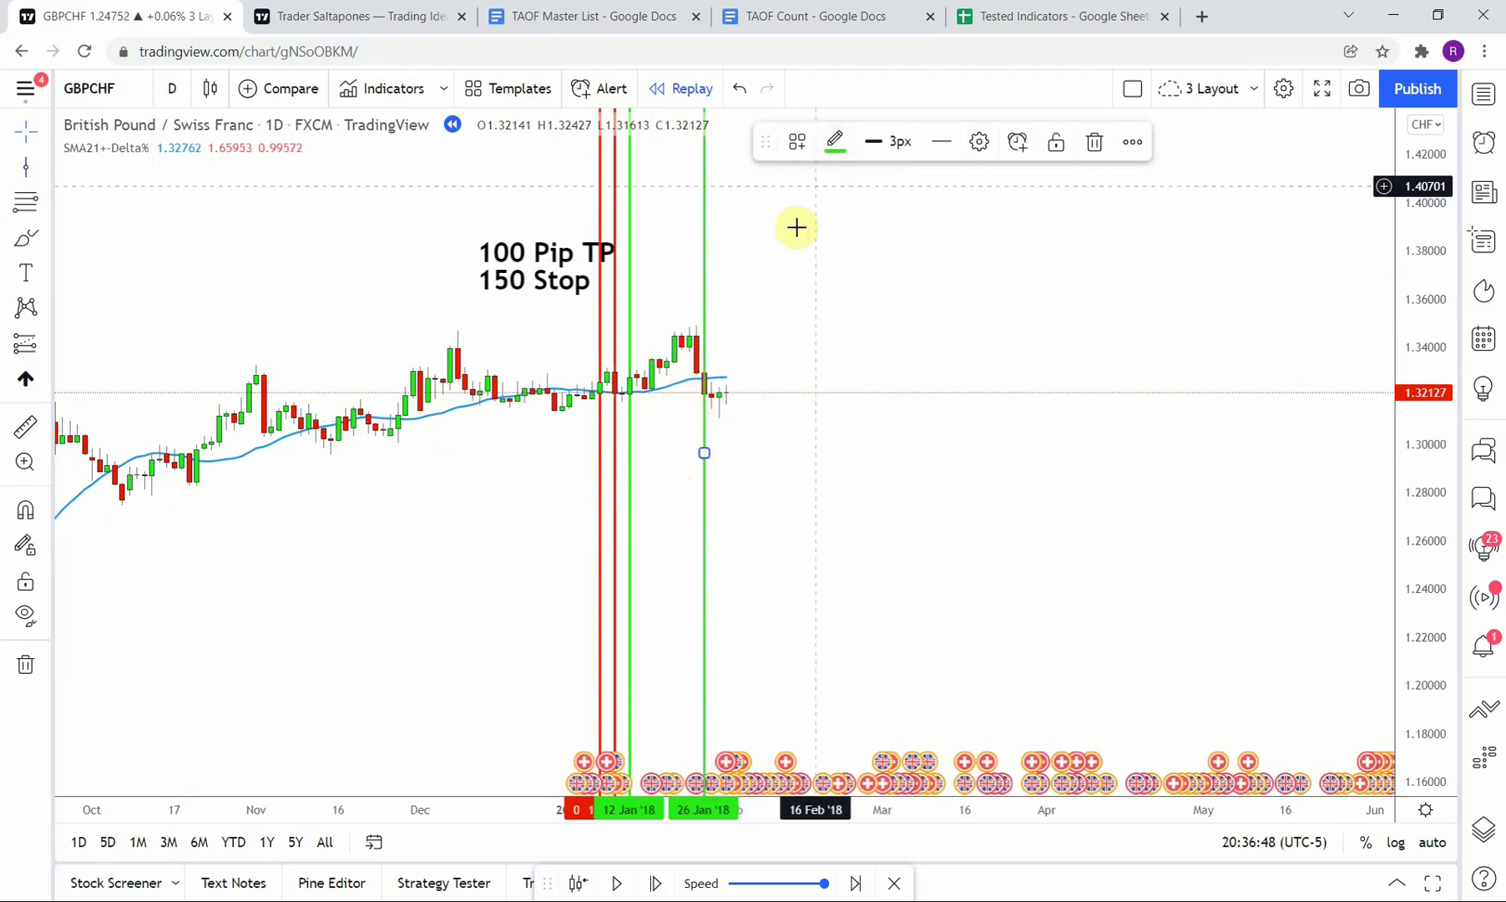
pyautogui.click(801, 467)
# Step: Measure the price move after the 26 Jan '18 entry in pips
pyautogui.click(25, 426)
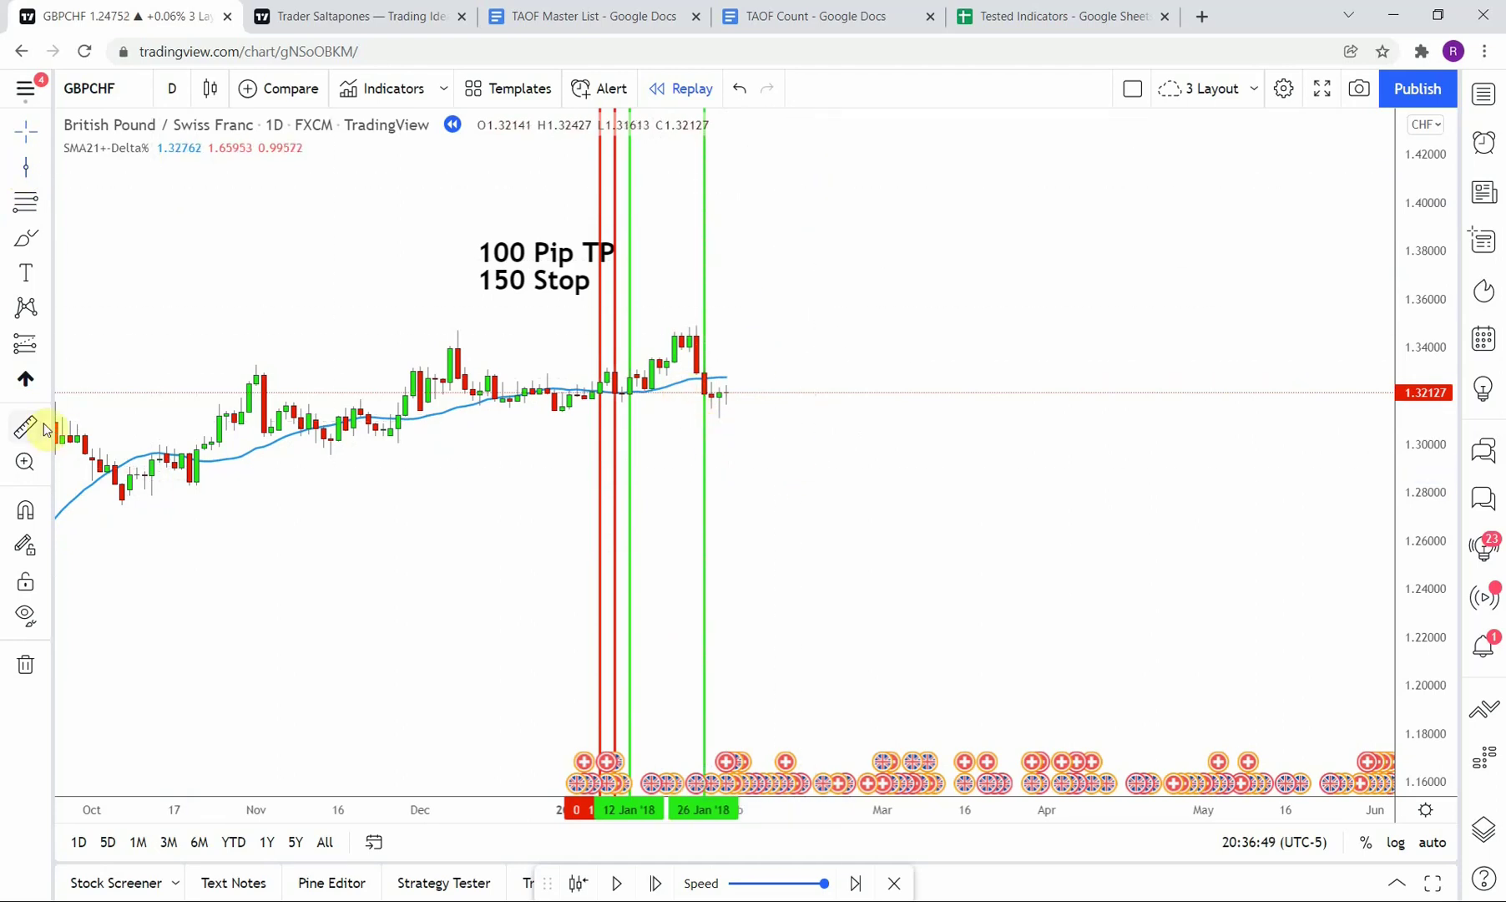
pyautogui.click(681, 394)
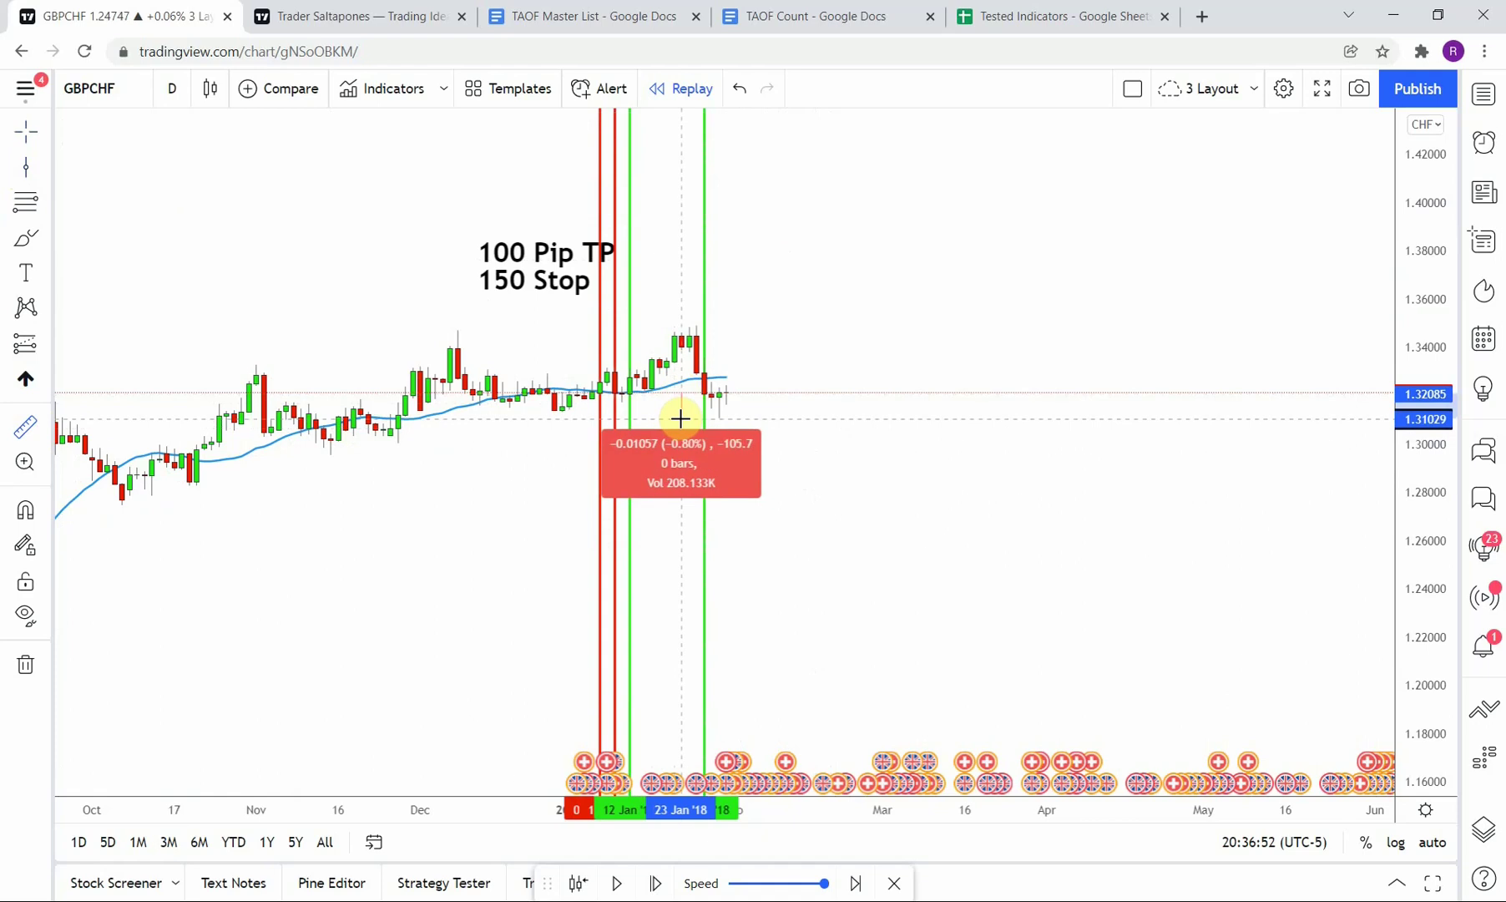
pyautogui.click(871, 447)
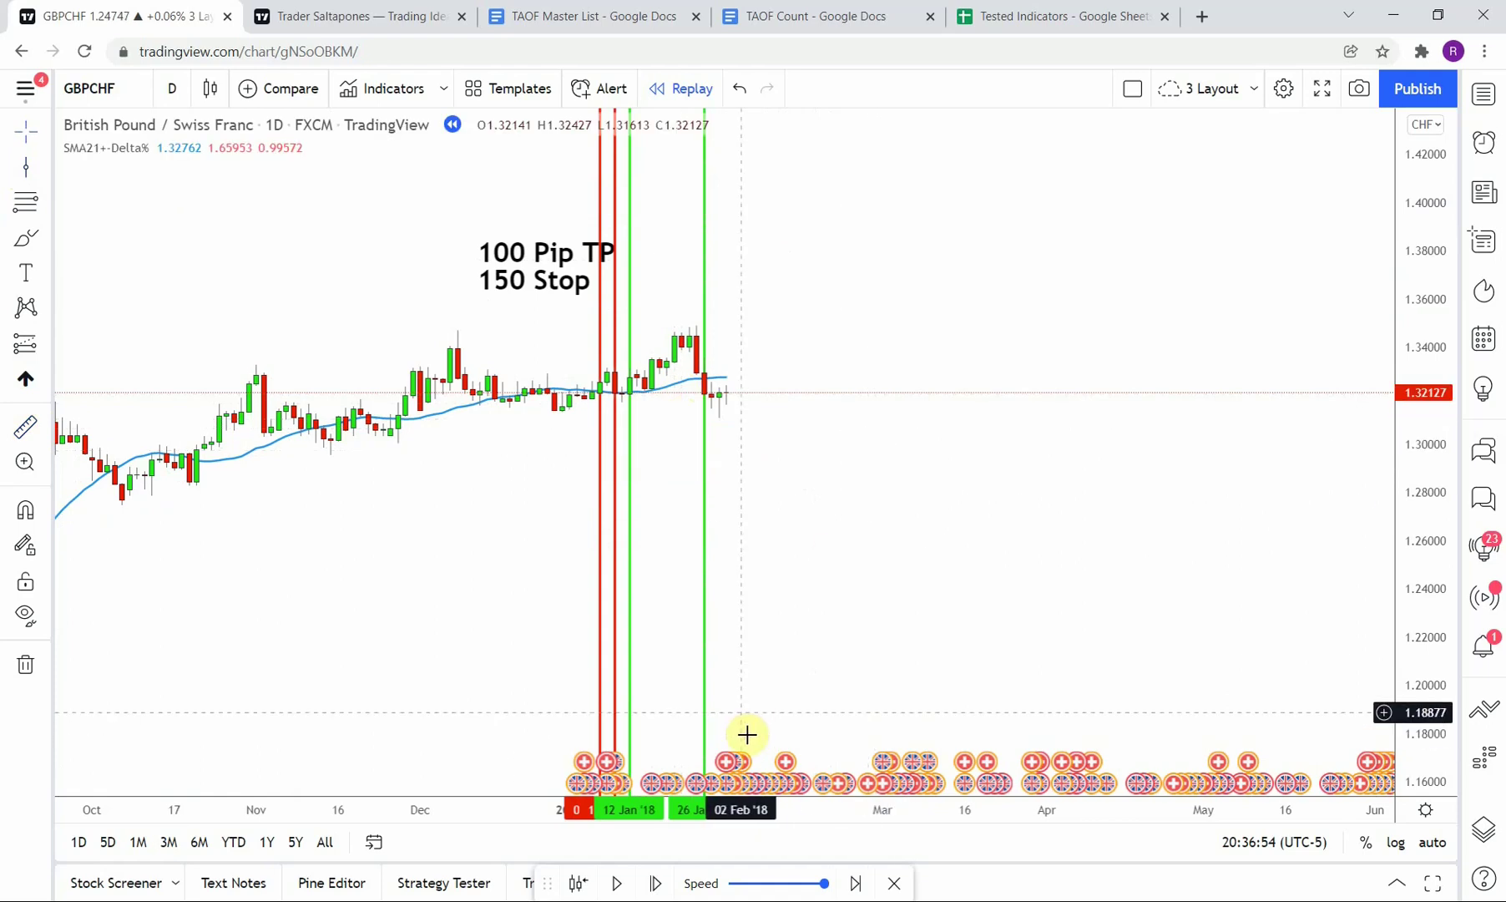
pyautogui.click(25, 426)
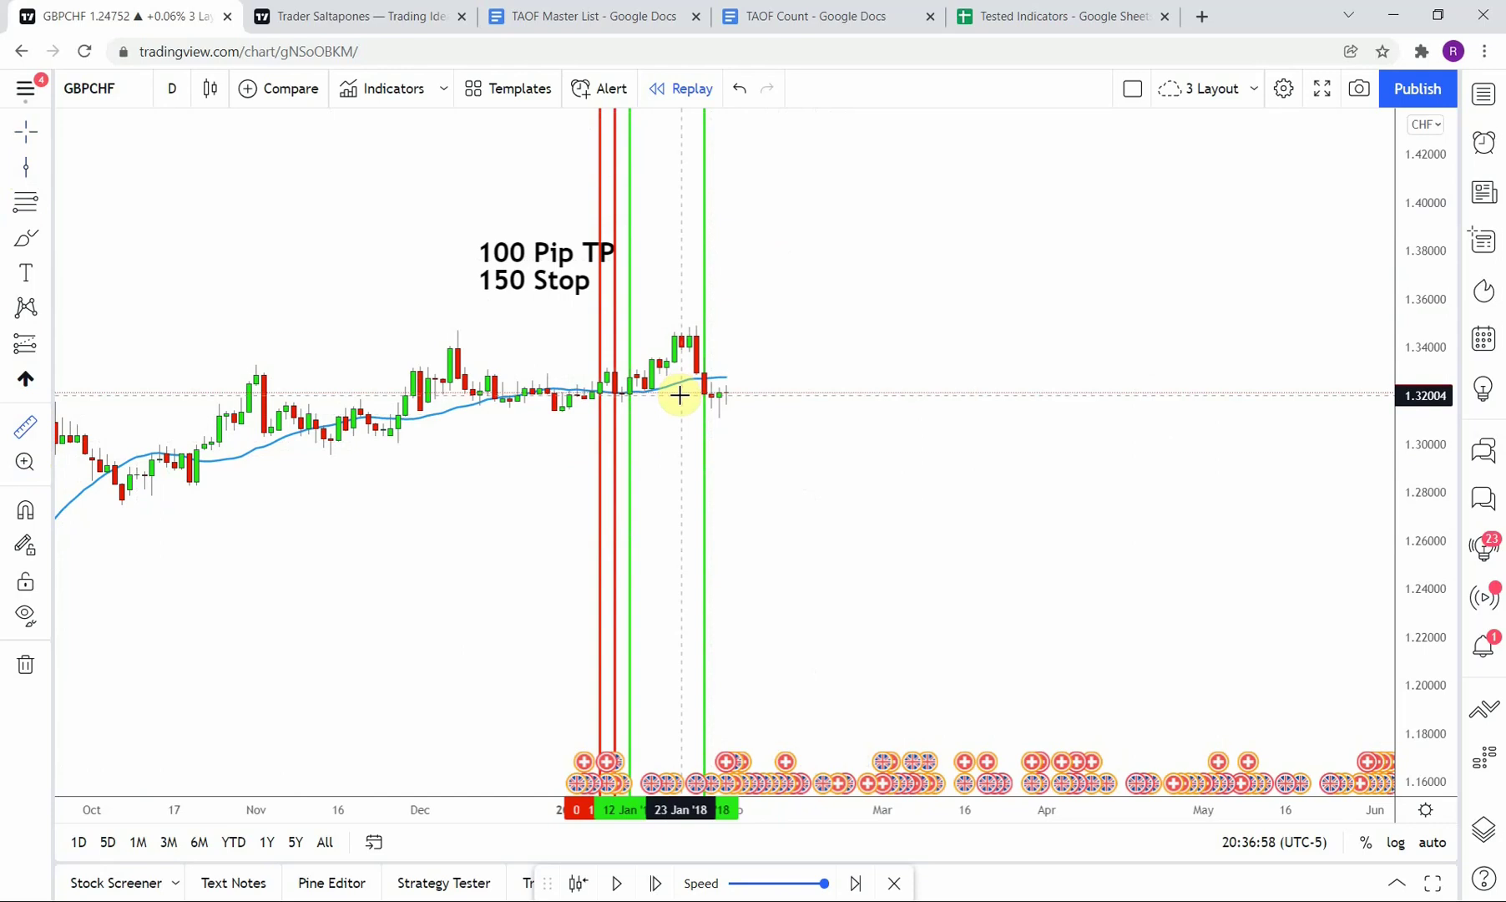
pyautogui.click(680, 393)
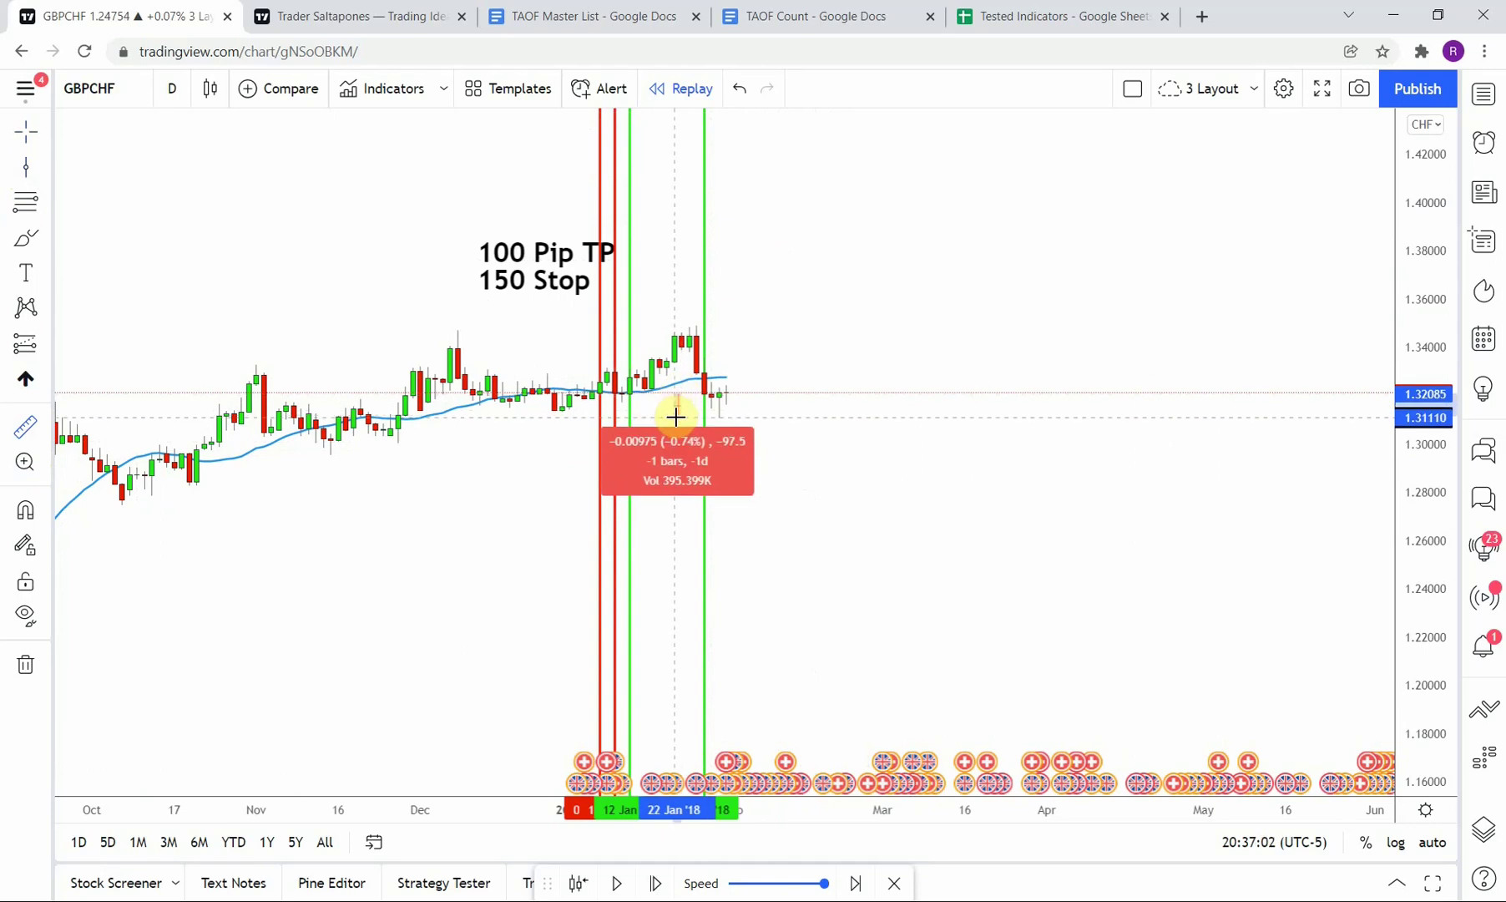
pyautogui.click(676, 416)
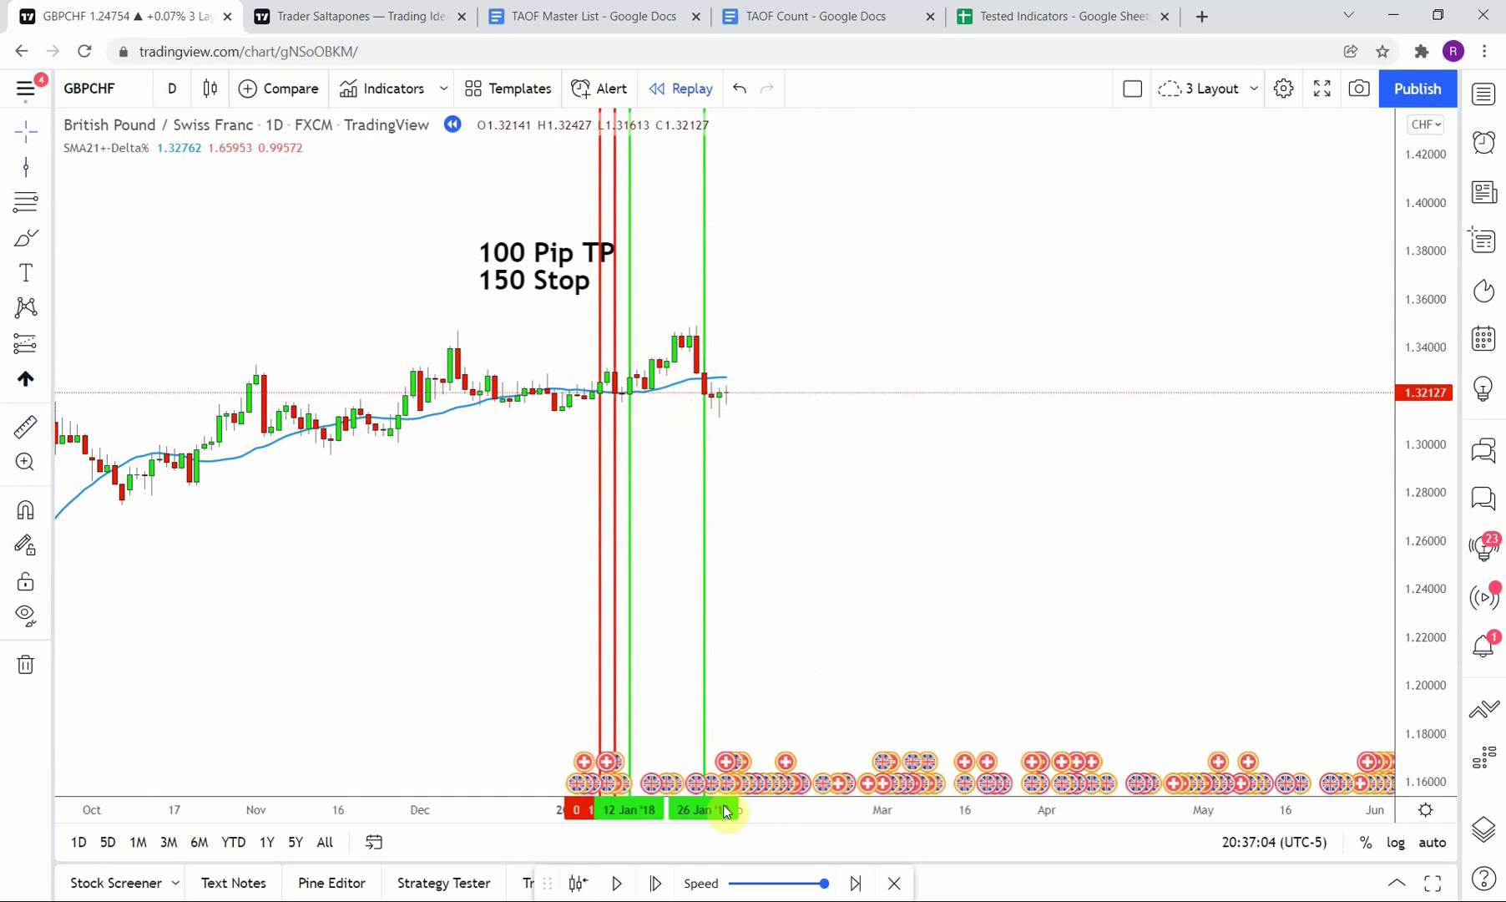
# Step: Step the replay two bars and measure the move from the entry price again
pyautogui.click(657, 885)
pyautogui.click(656, 883)
pyautogui.click(656, 883)
pyautogui.click(656, 884)
pyautogui.click(656, 883)
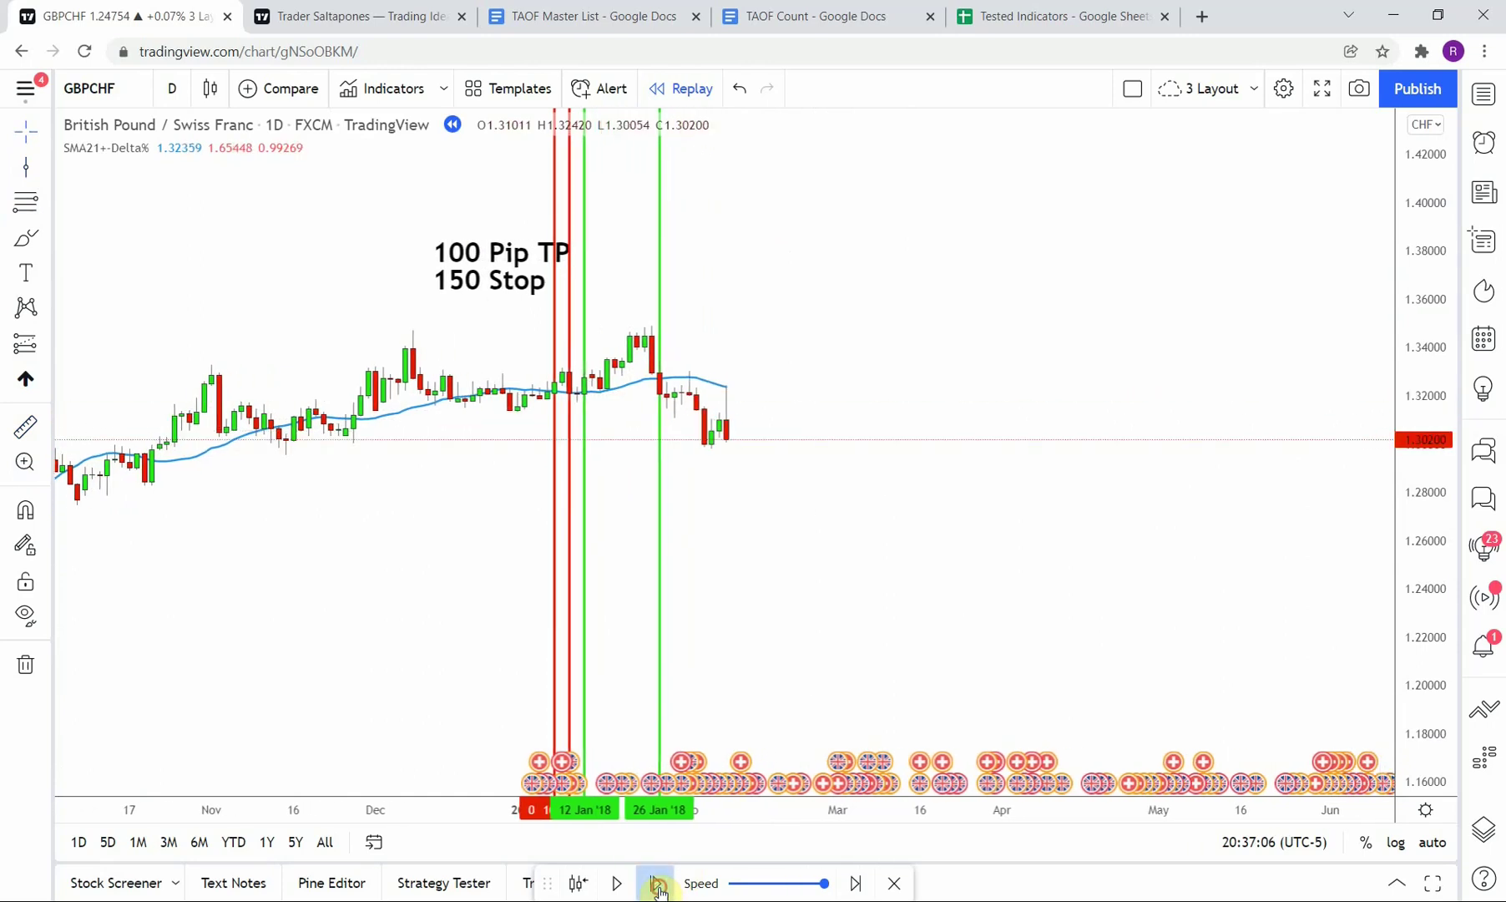
pyautogui.click(25, 426)
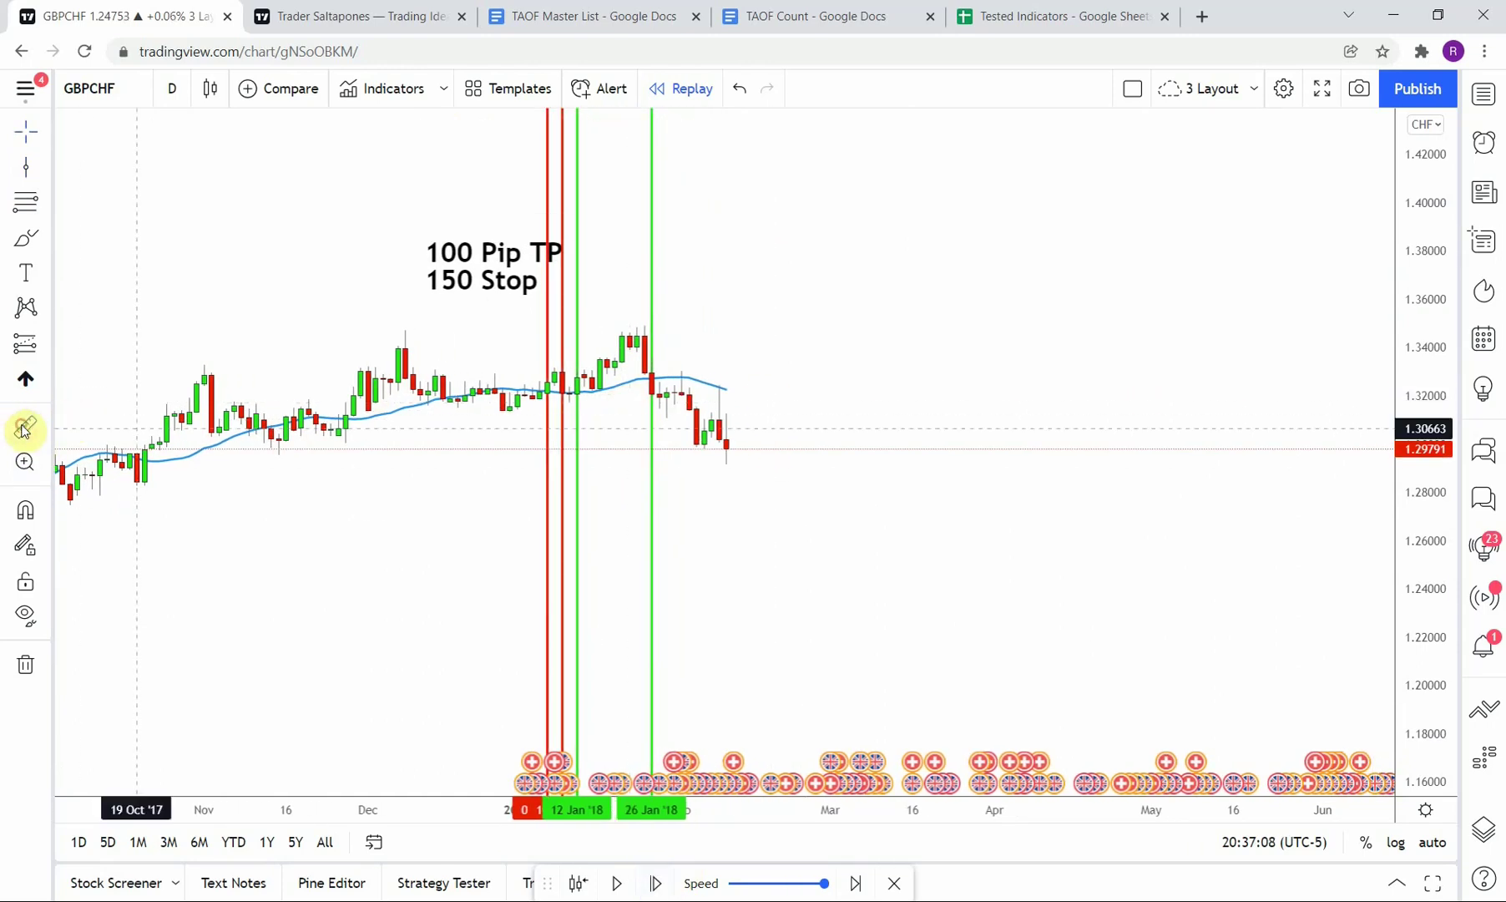
pyautogui.click(631, 394)
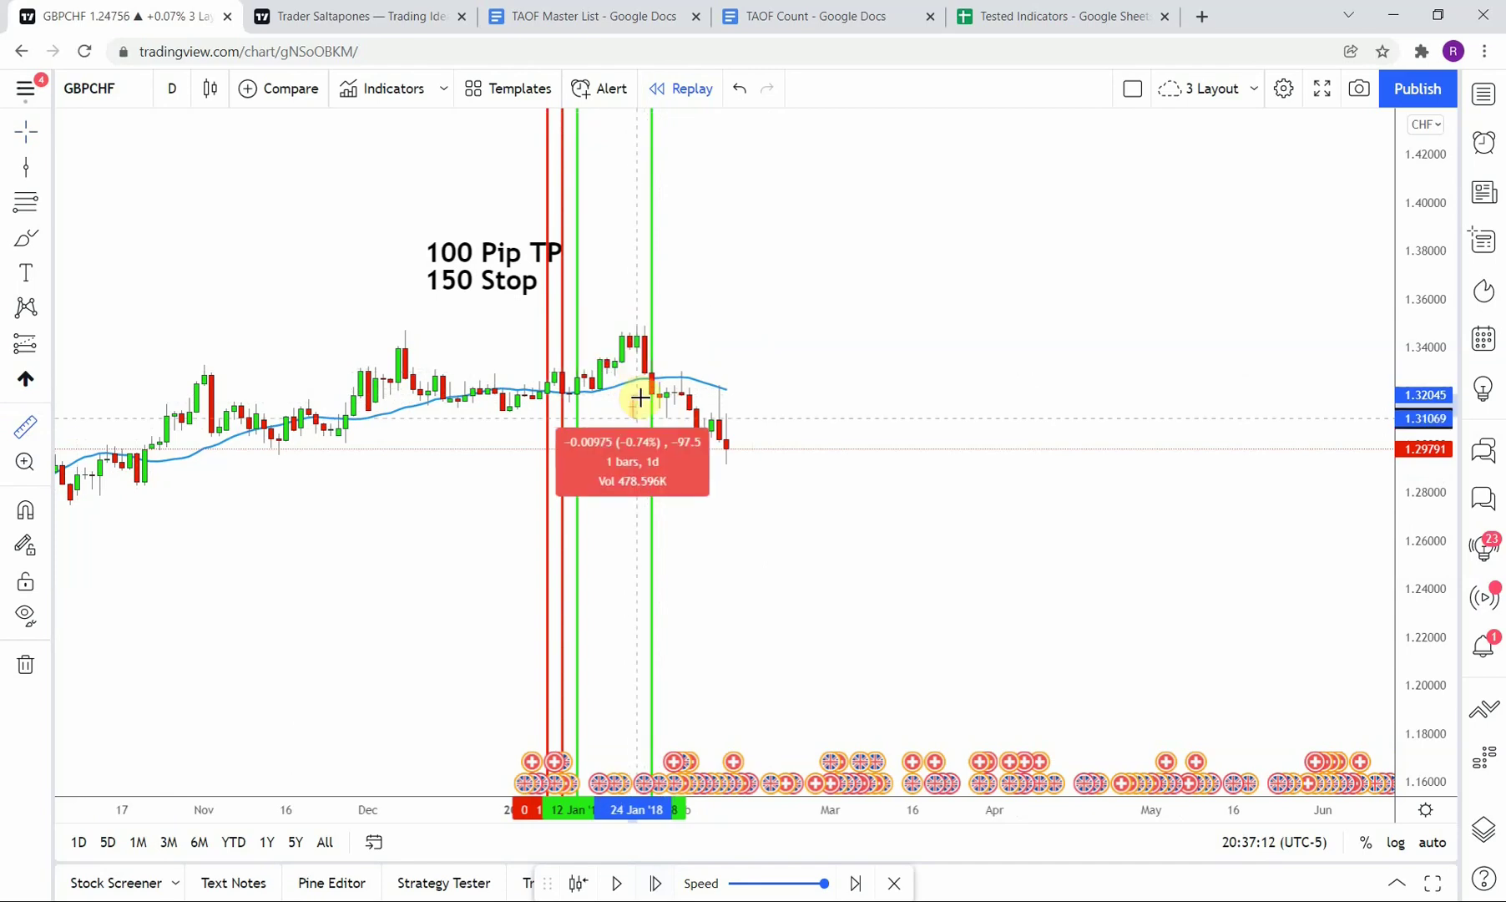
pyautogui.click(636, 408)
pyautogui.click(718, 618)
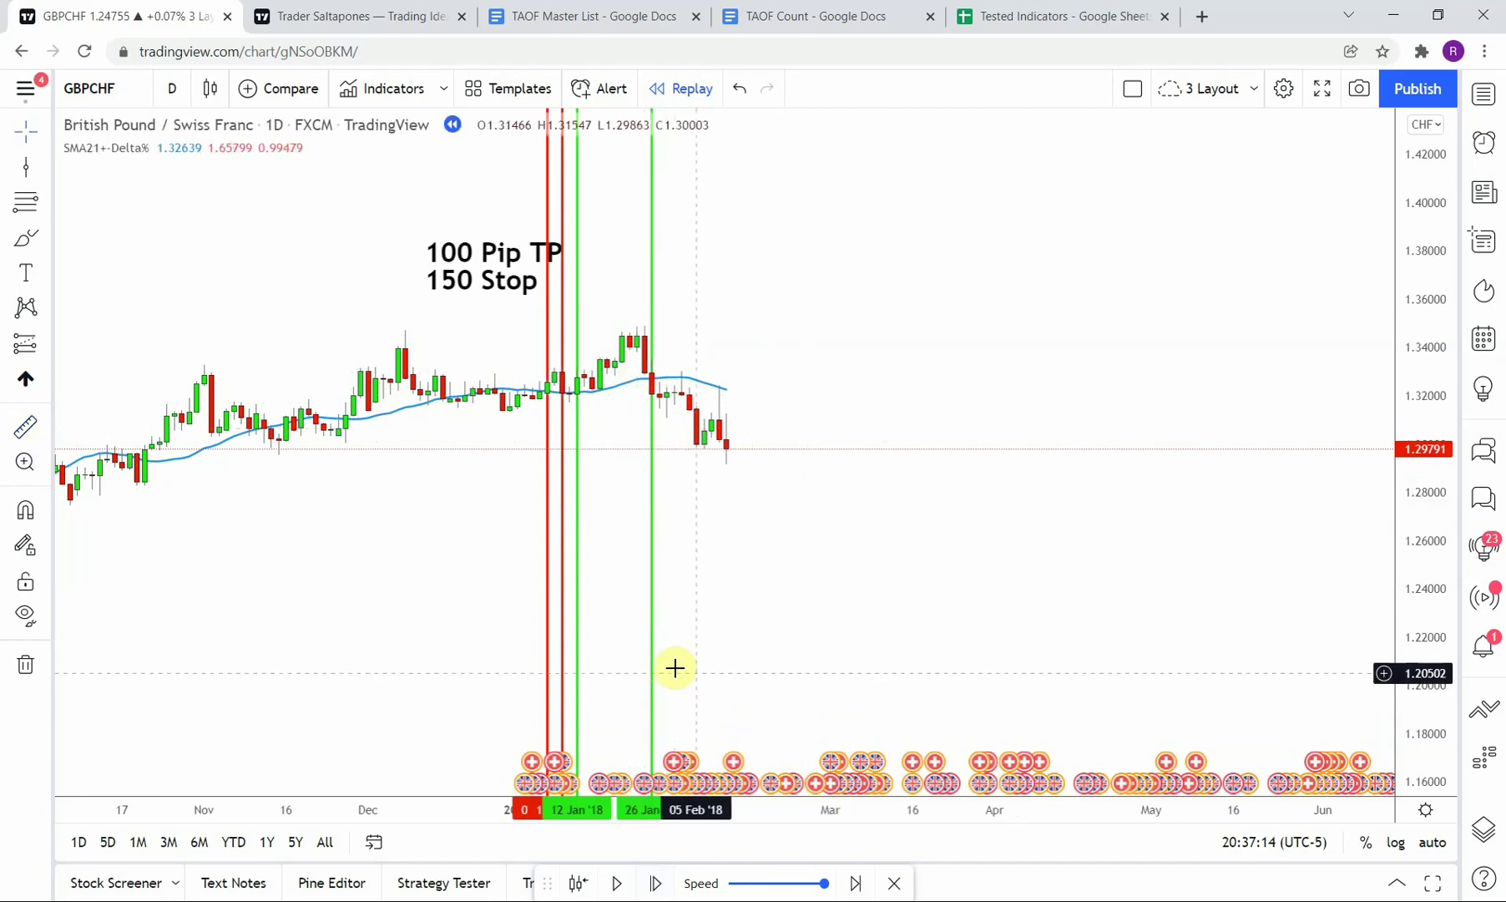
# Step: Advance the replay seven more bars toward late February 2018
pyautogui.click(649, 888)
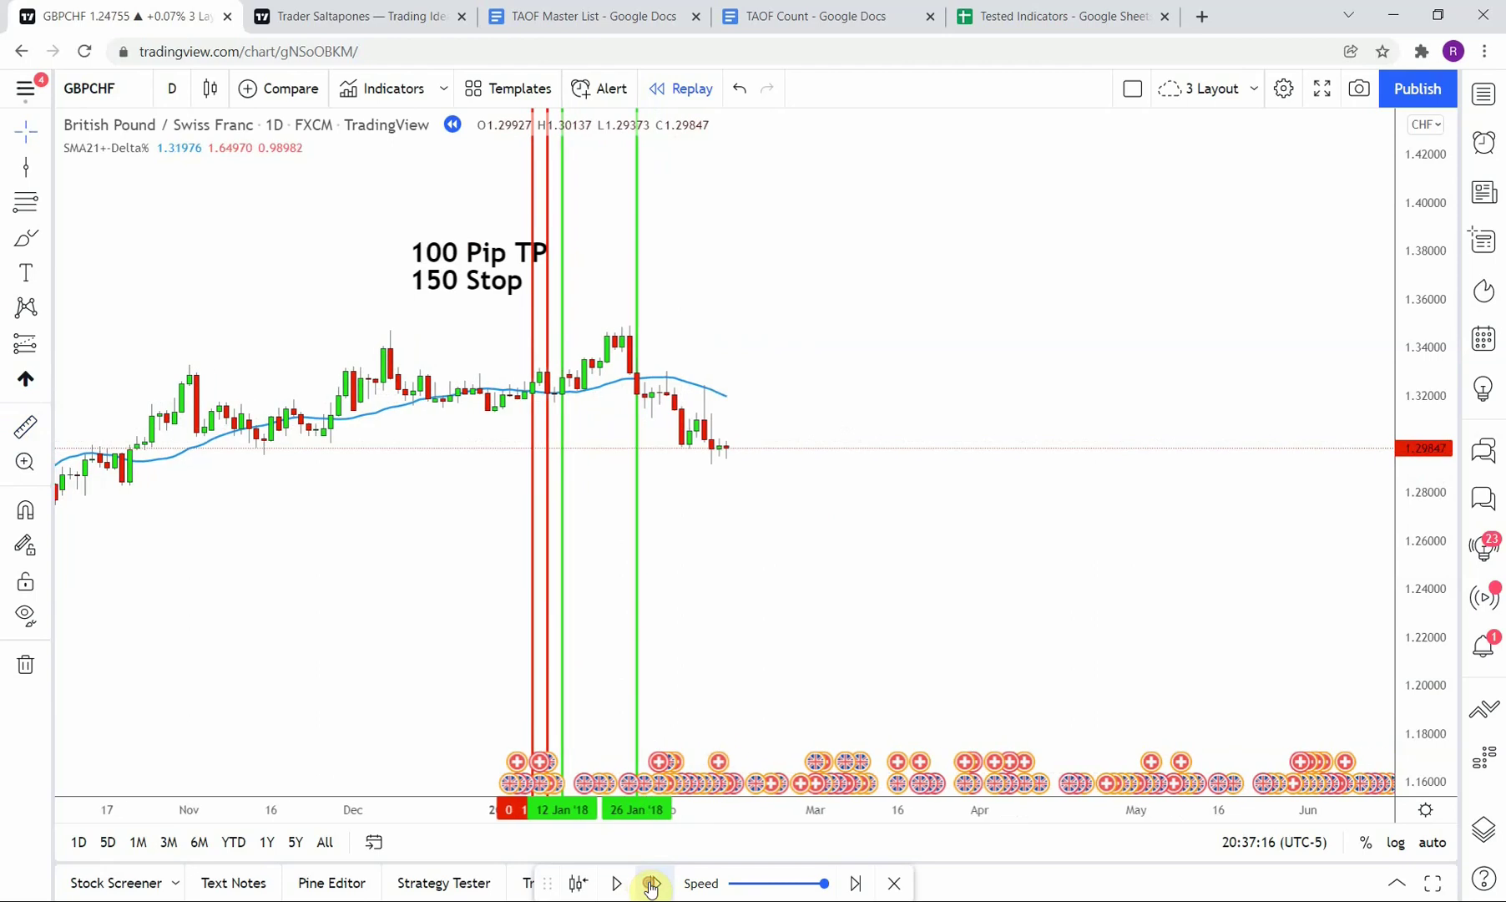
pyautogui.click(650, 888)
pyautogui.click(650, 888)
pyautogui.click(651, 887)
pyautogui.click(650, 887)
pyautogui.click(650, 887)
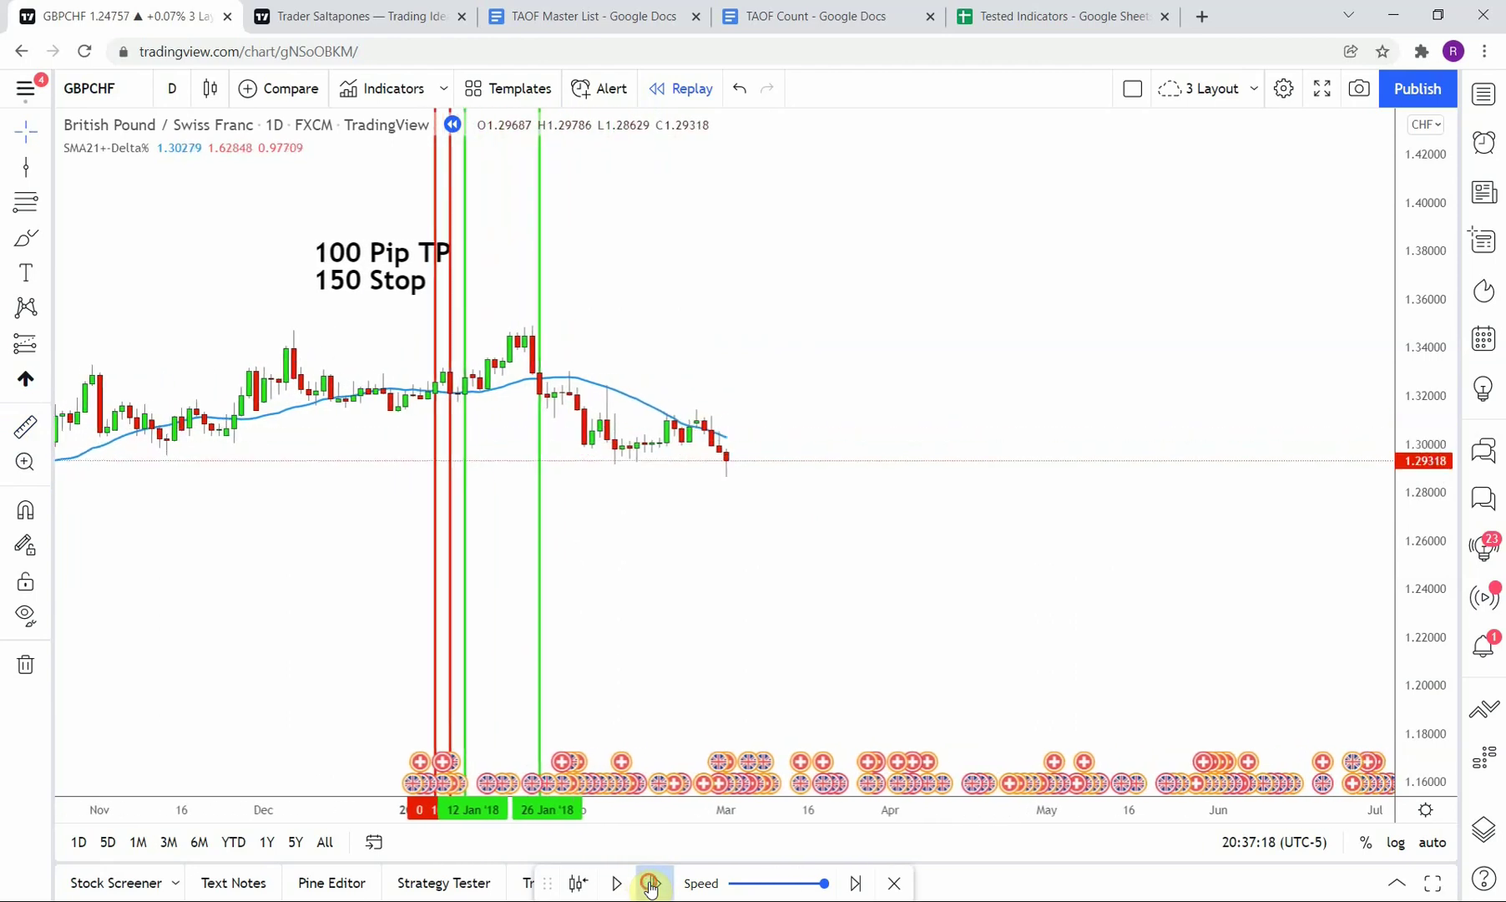
pyautogui.click(651, 888)
pyautogui.click(650, 887)
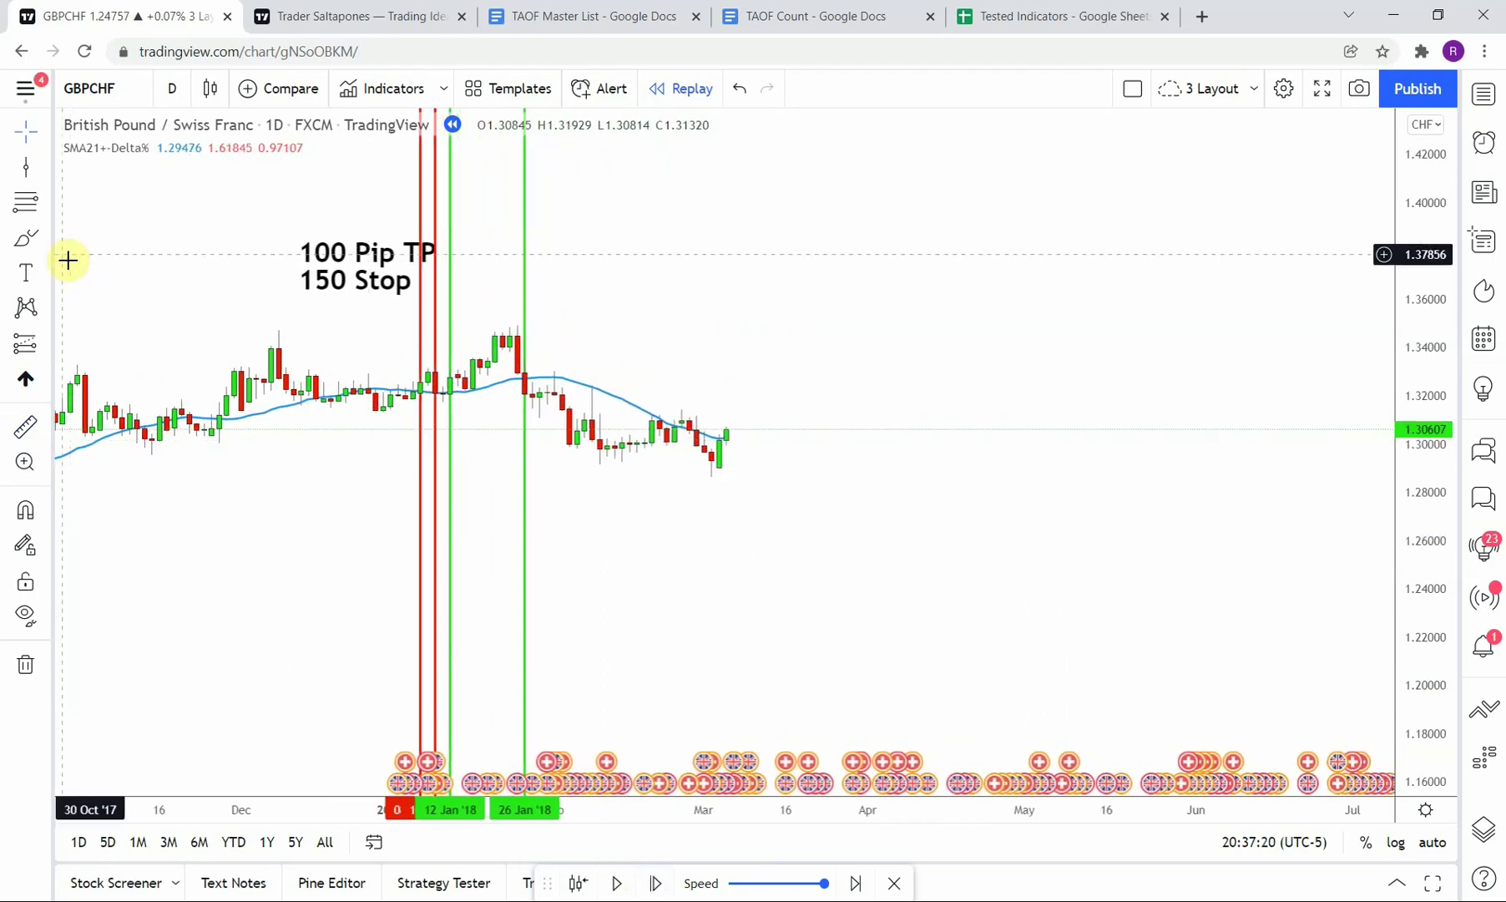
# Step: Place a red vertical line on the 26 Feb losing trade
pyautogui.click(26, 167)
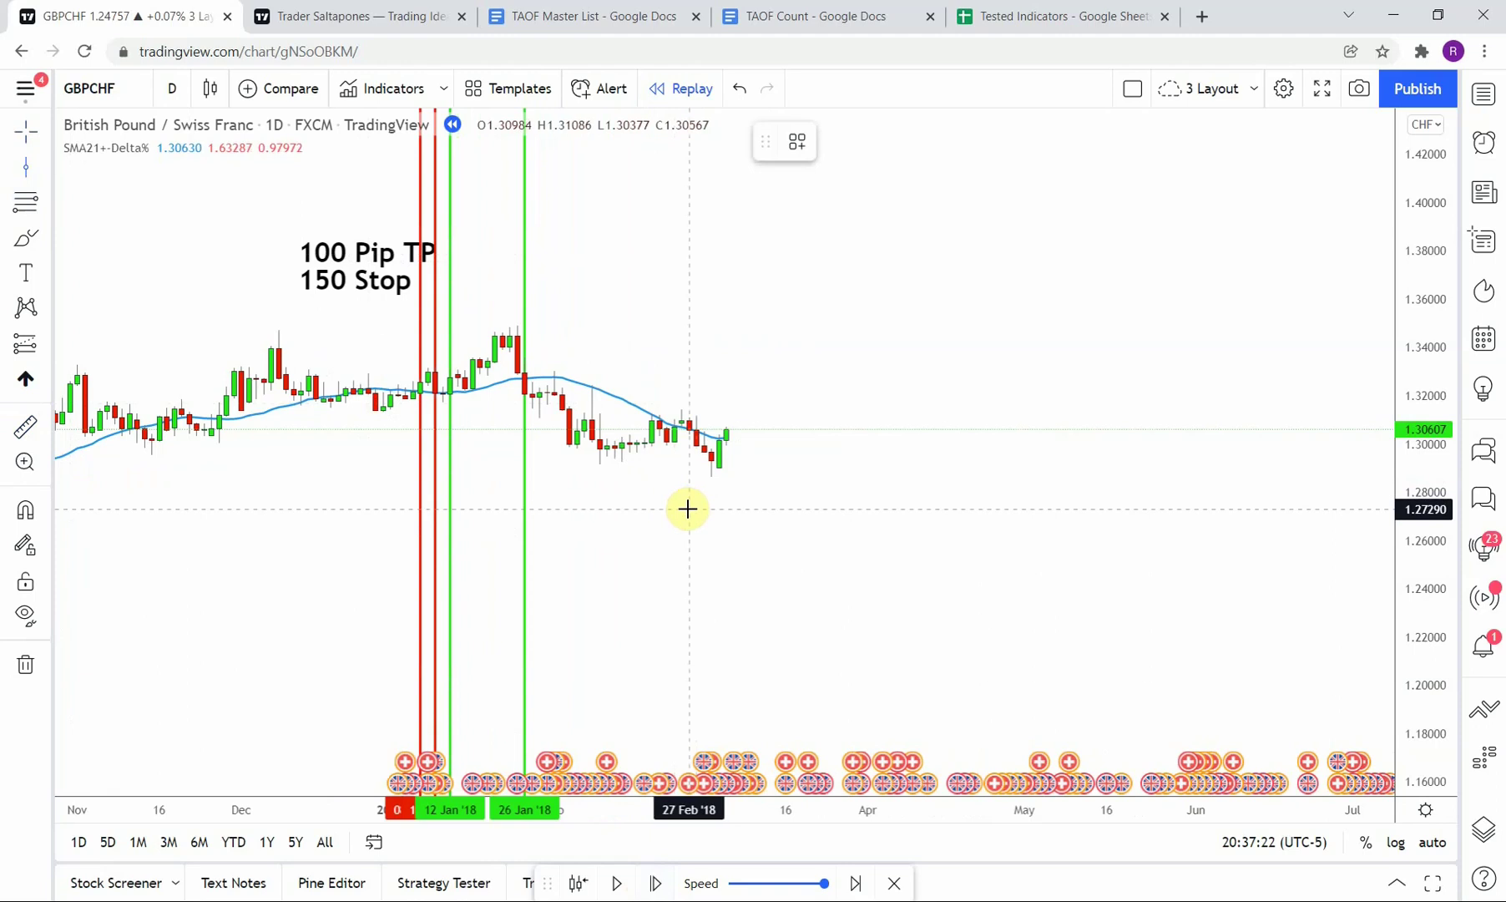
pyautogui.click(680, 502)
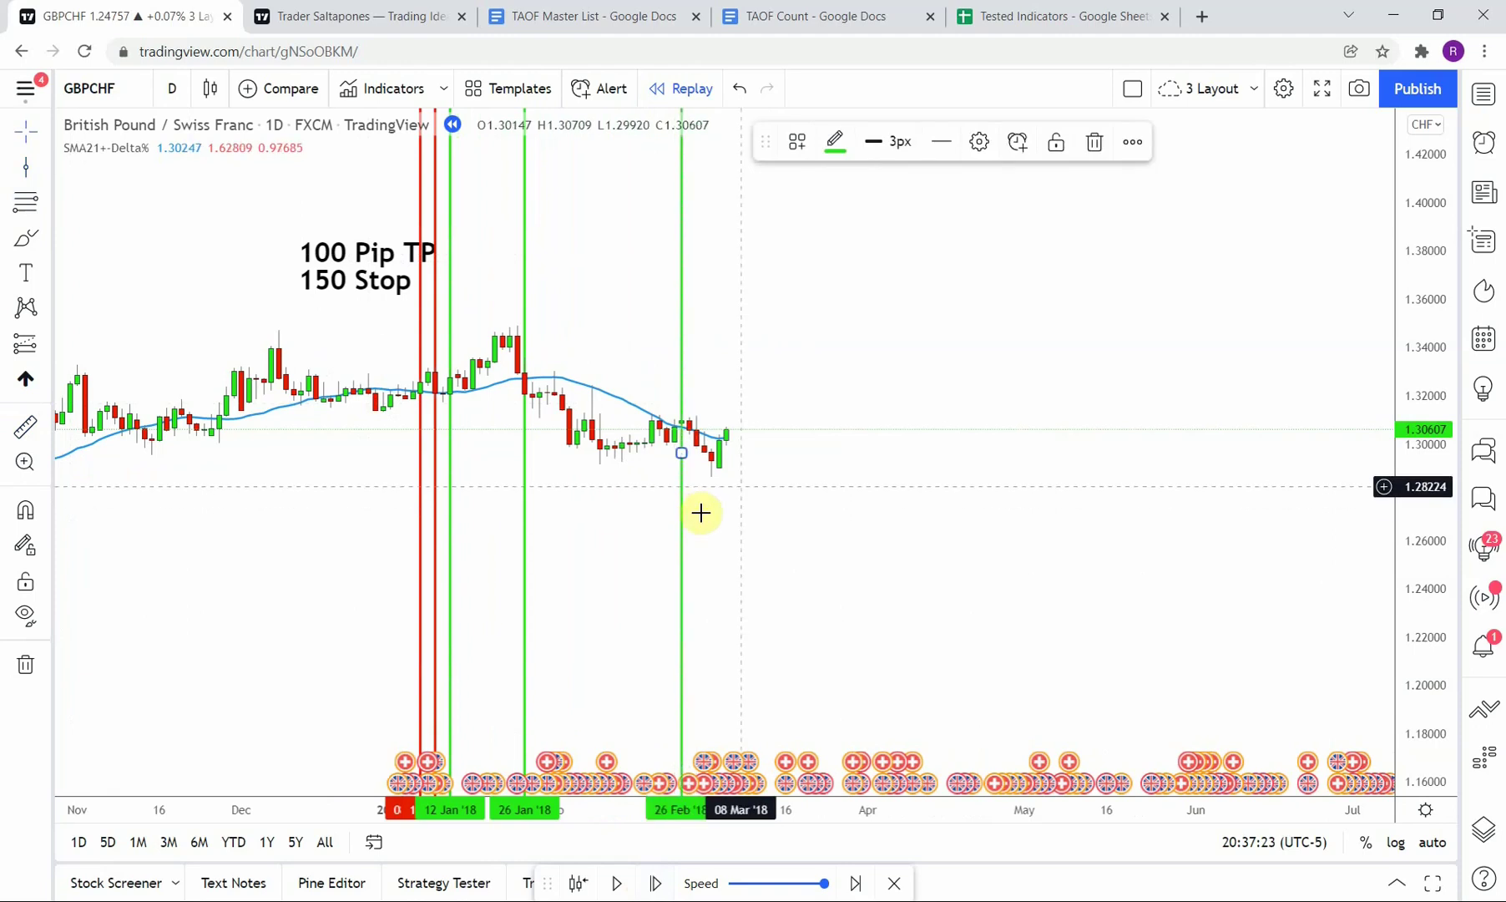
pyautogui.click(835, 142)
pyautogui.click(841, 208)
pyautogui.click(891, 498)
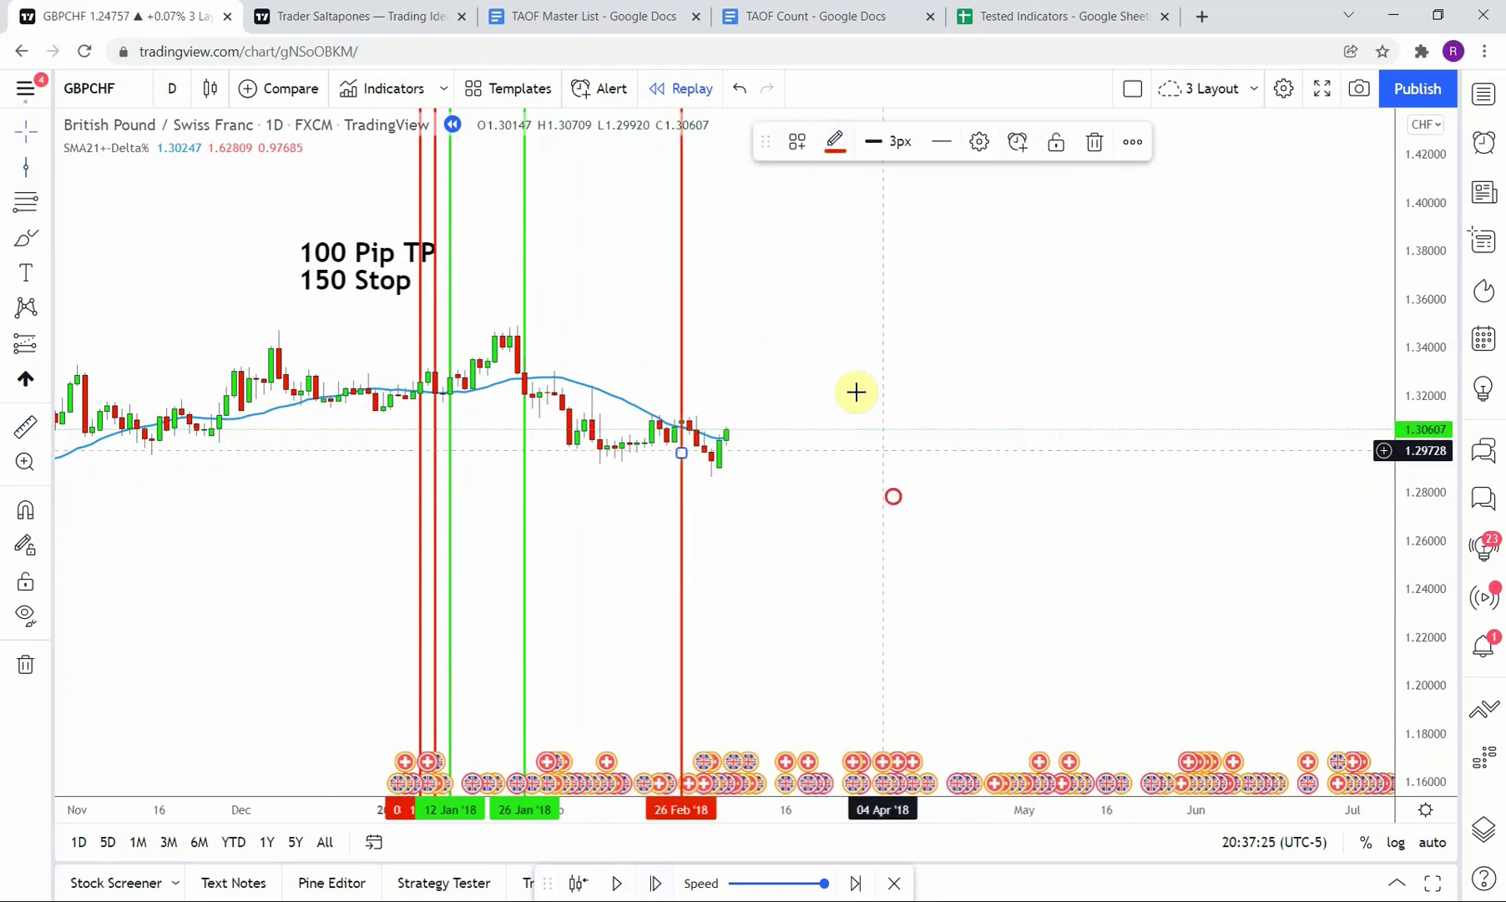
# Step: Add green vertical lines on the 27 Feb and 06 Mar '18 winning trades
pyautogui.click(26, 167)
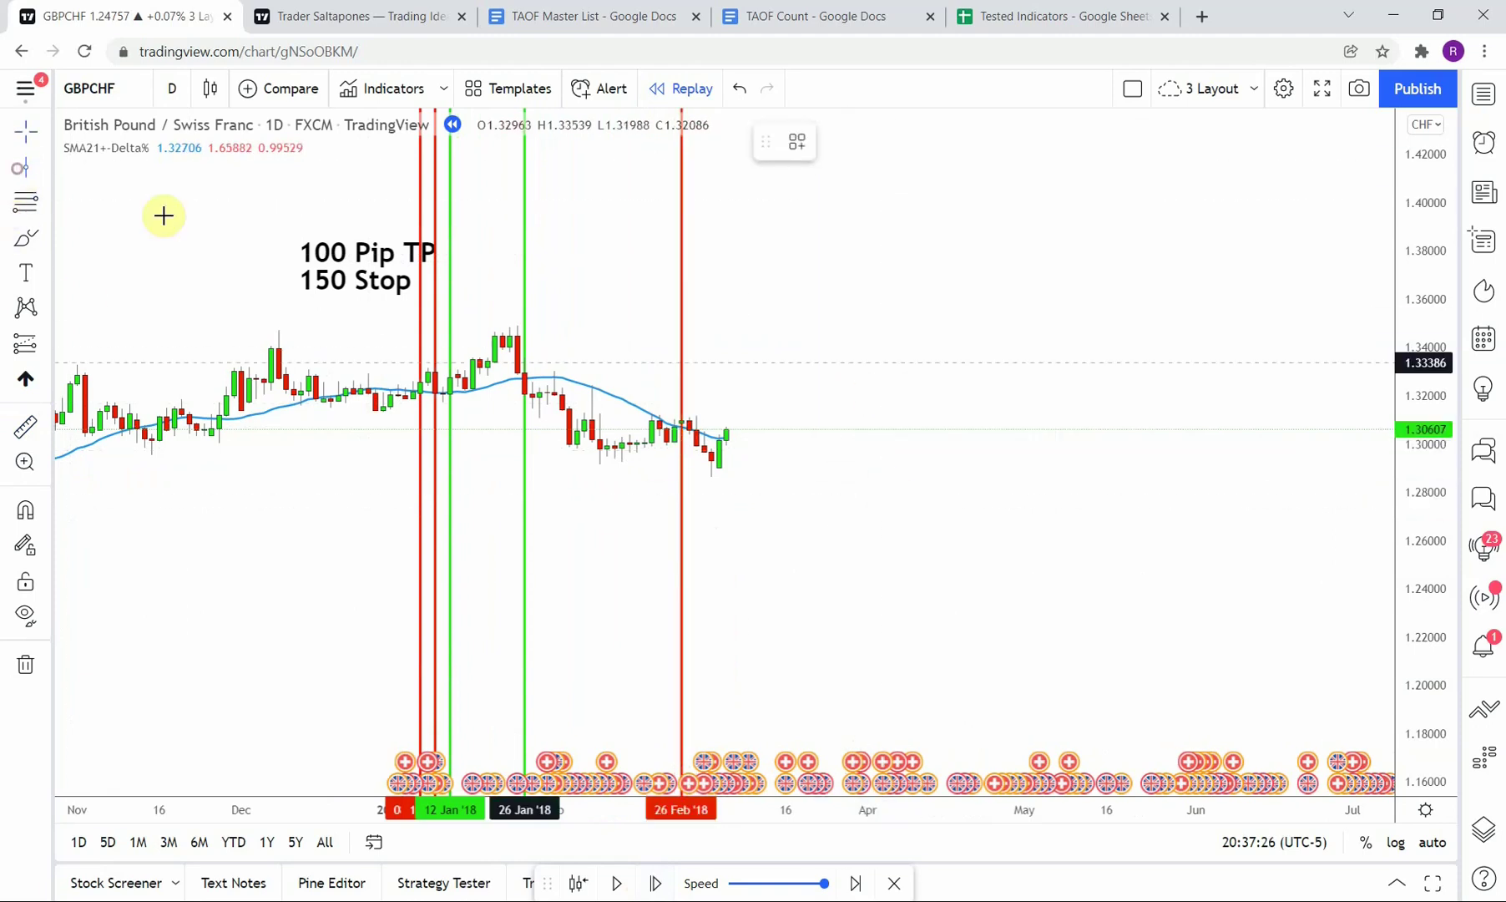
pyautogui.click(686, 496)
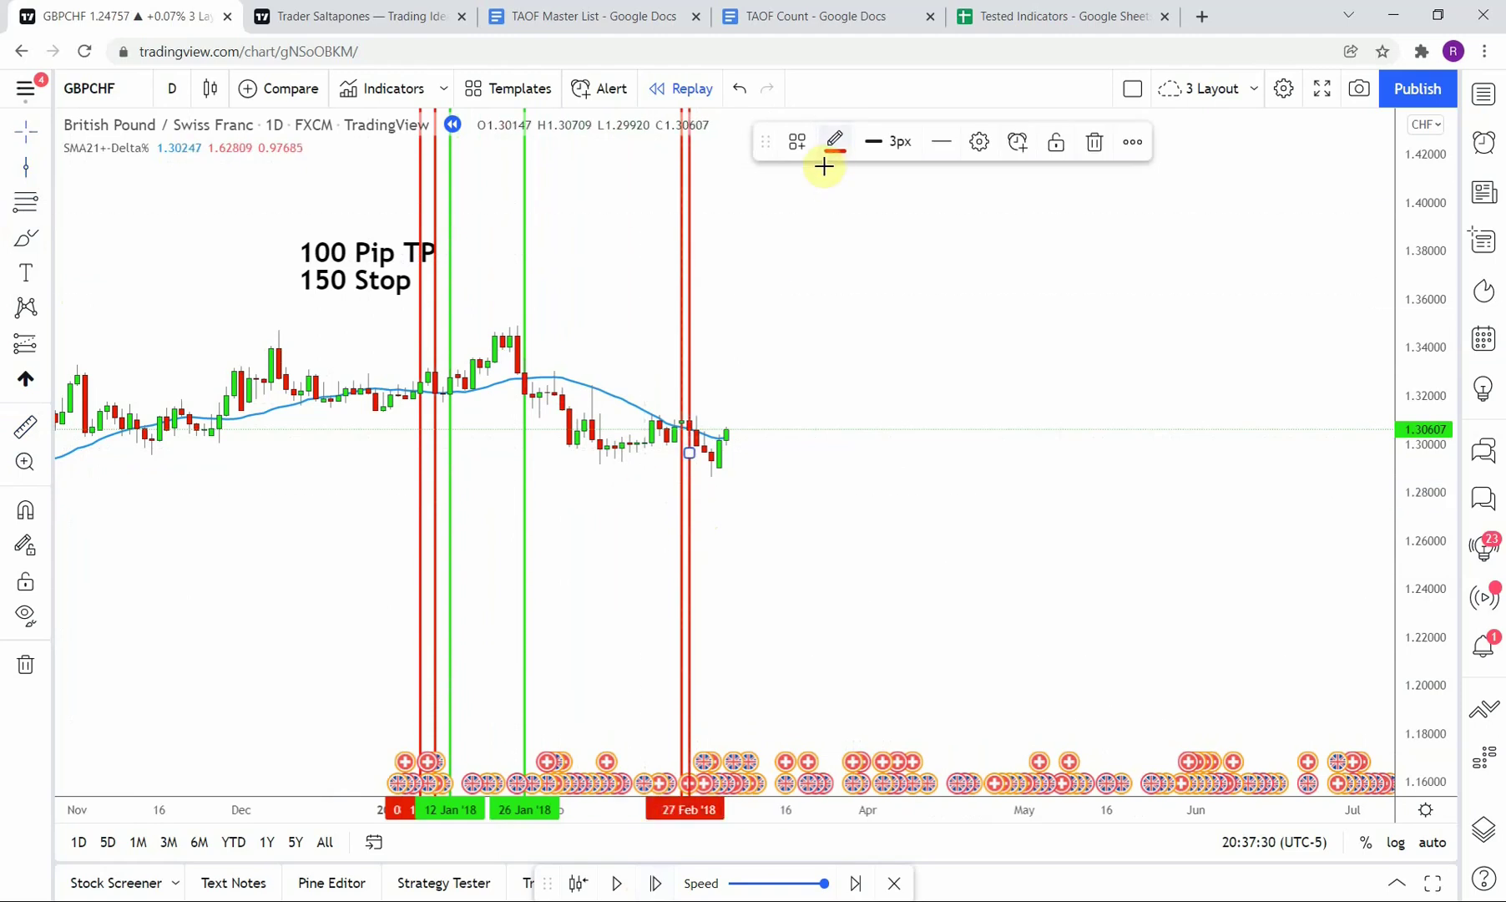
pyautogui.click(835, 141)
pyautogui.click(836, 405)
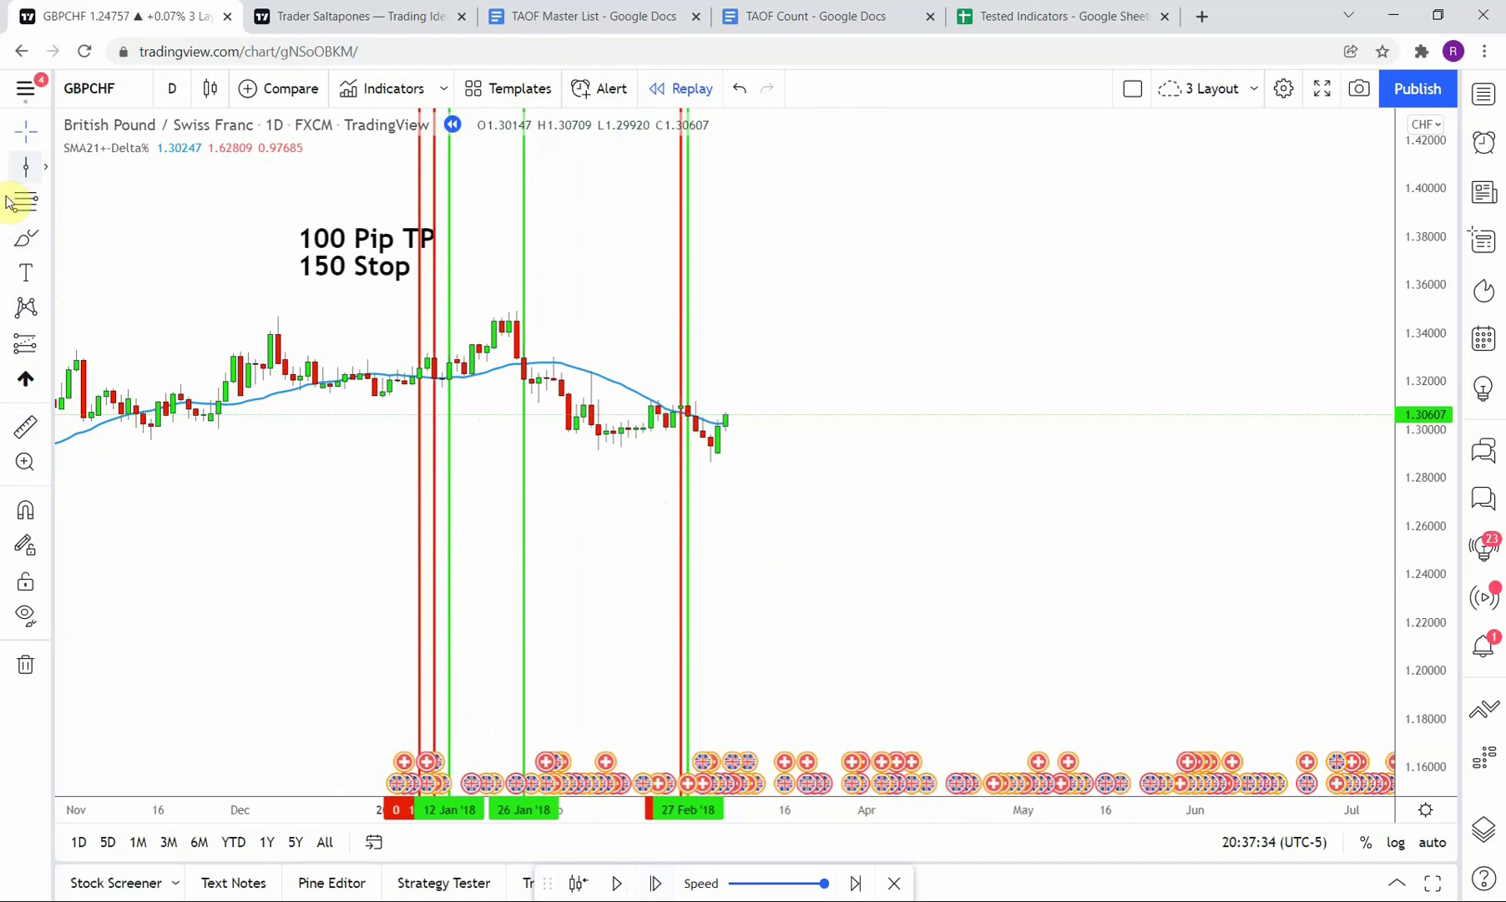
pyautogui.click(26, 167)
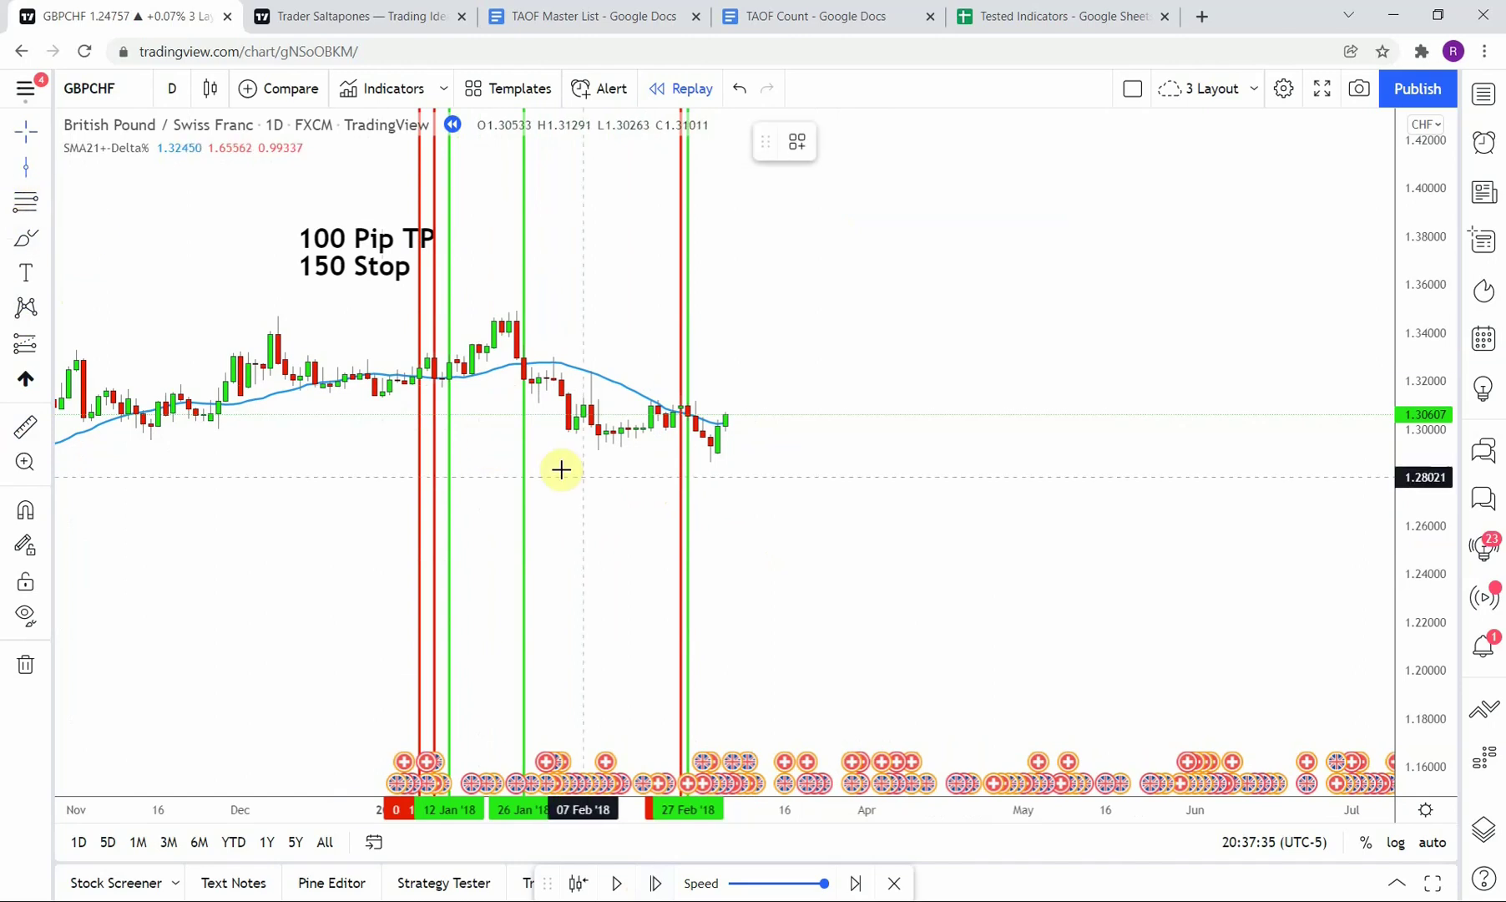
pyautogui.click(725, 536)
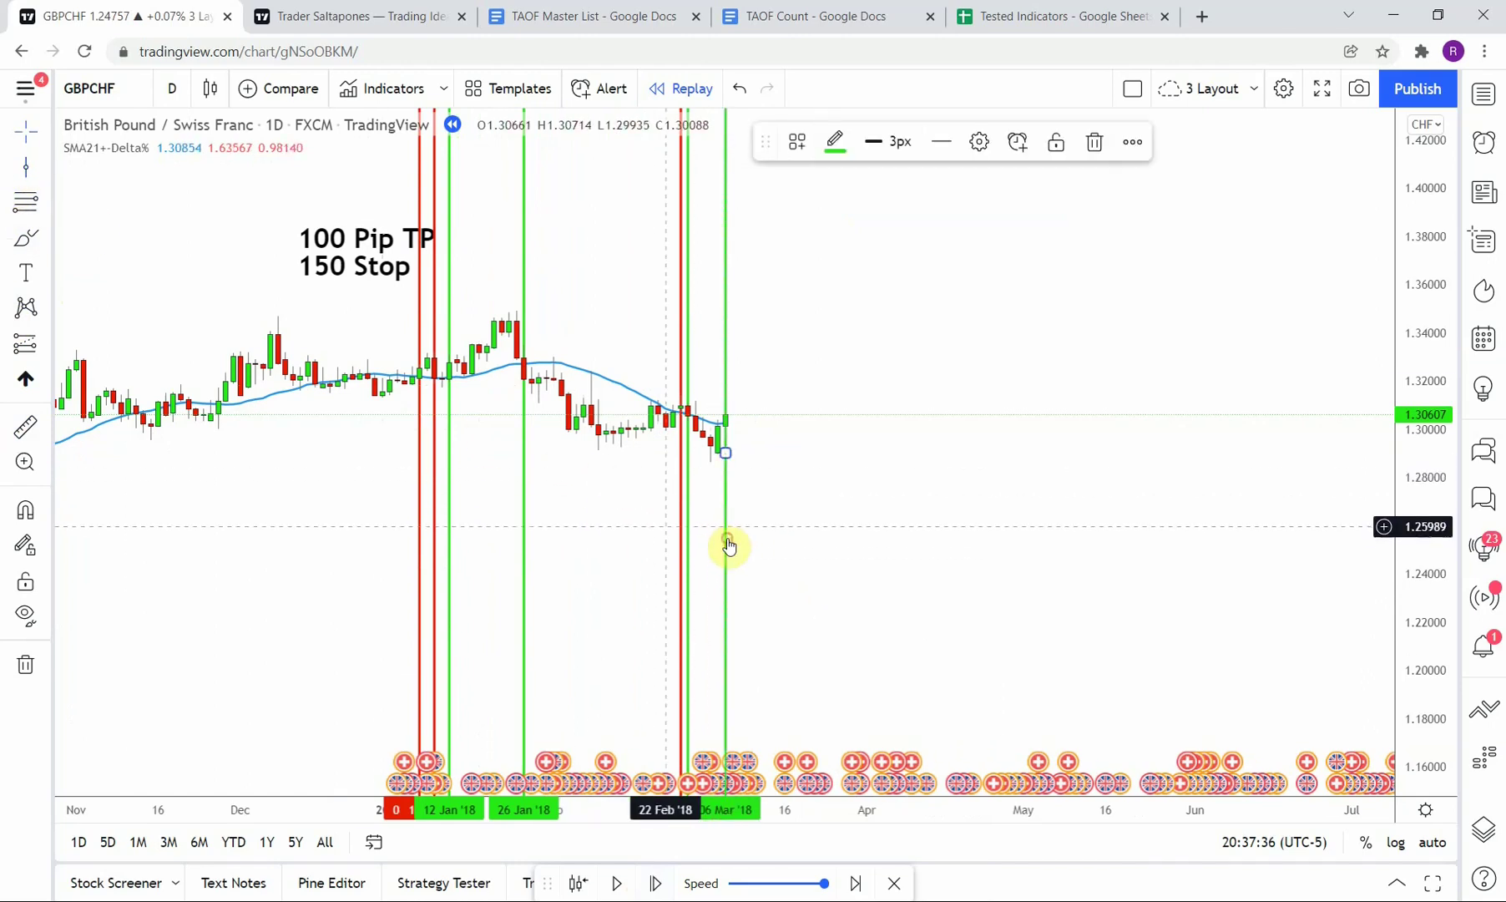
# Step: Step the replay forward four bars past 06 Mar
pyautogui.click(655, 883)
pyautogui.click(656, 883)
pyautogui.click(655, 883)
pyautogui.click(655, 883)
# Step: Run the replay forward through March, April and May 2018
pyautogui.click(655, 883)
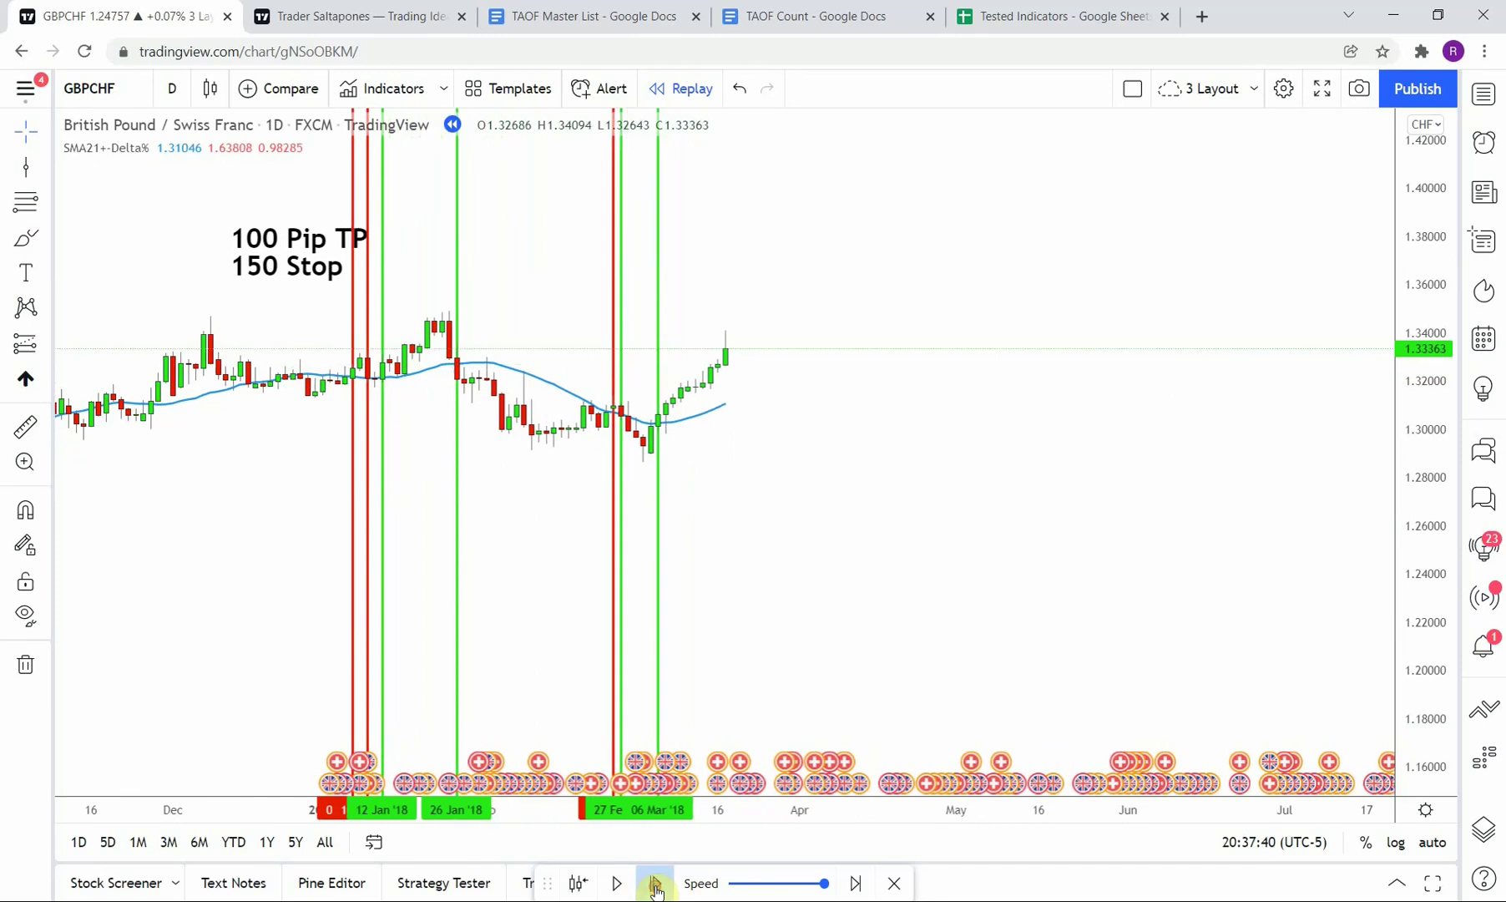
pyautogui.click(655, 883)
pyautogui.click(655, 883)
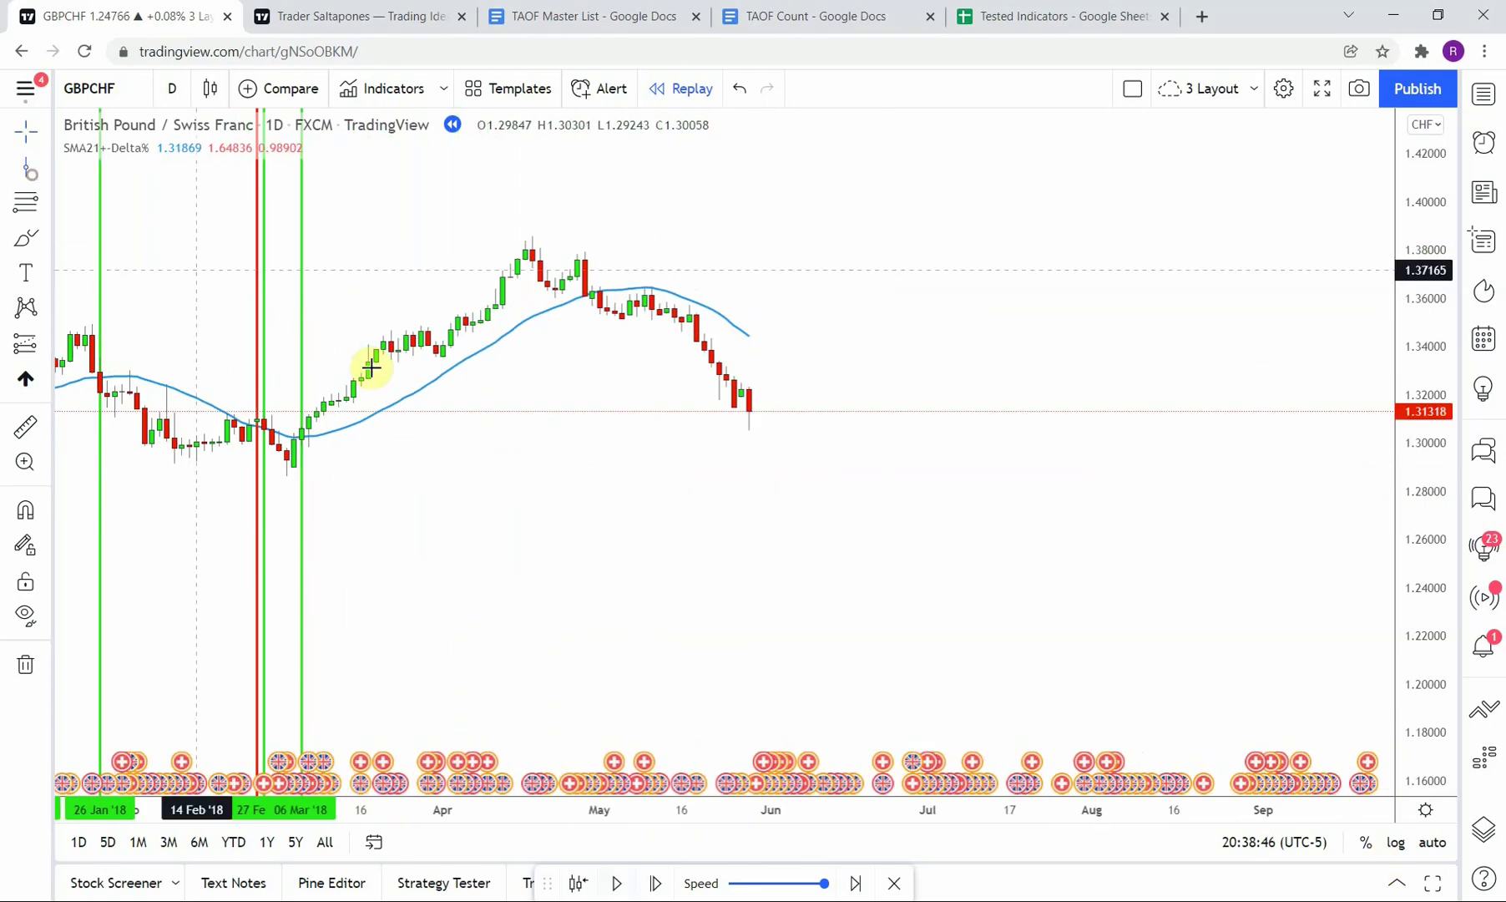
# Step: Mark the late-April trade with a coloured vertical line, then play the replay toward July
pyautogui.click(592, 453)
pyautogui.click(835, 140)
pyautogui.click(669, 451)
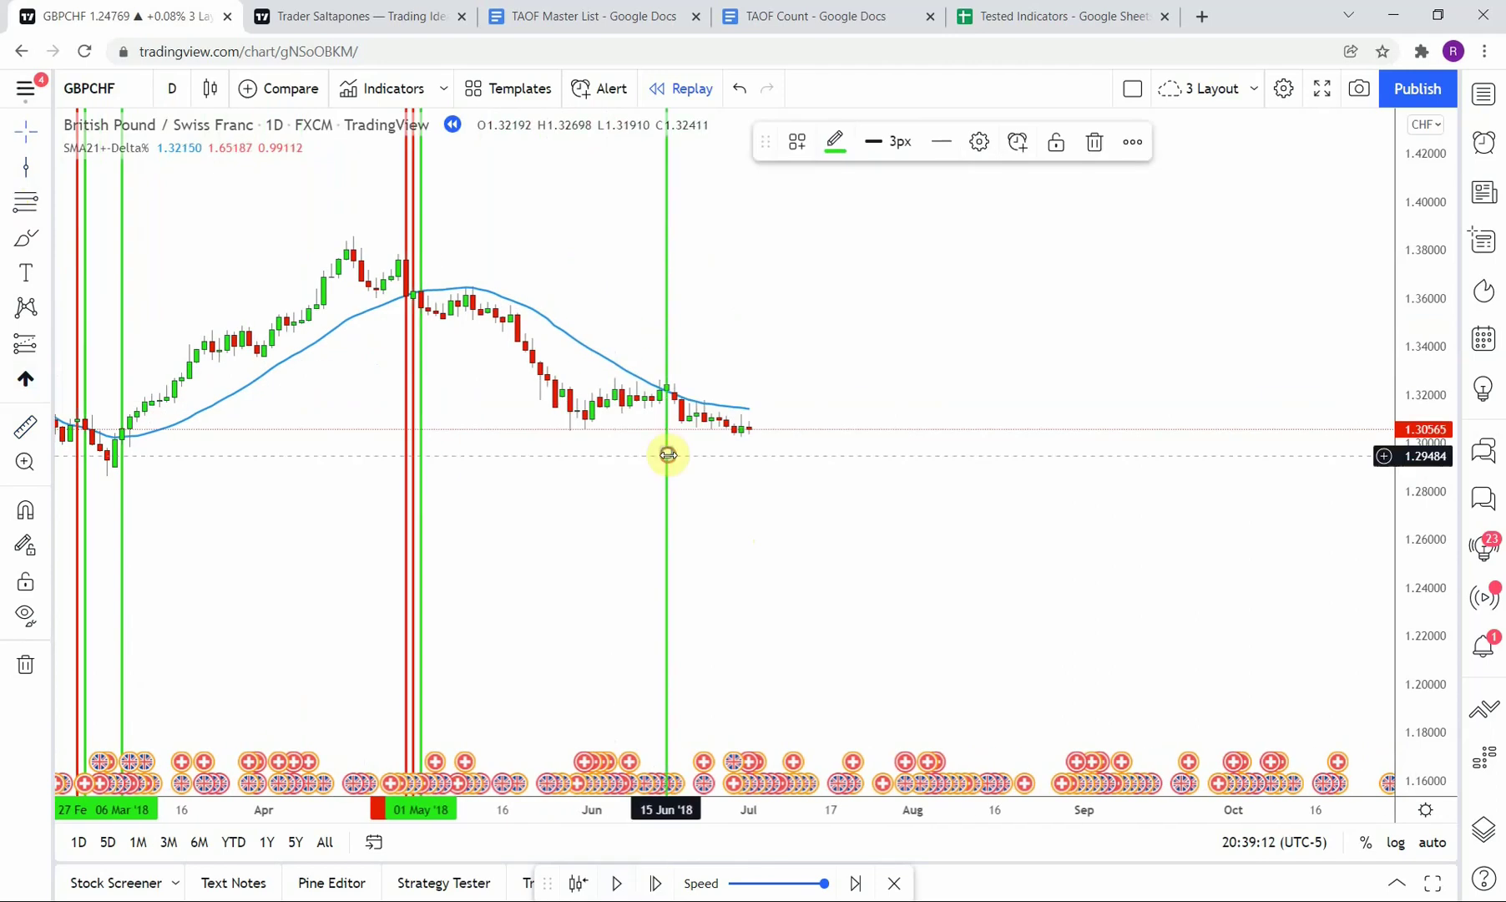
pyautogui.click(618, 882)
pyautogui.click(618, 883)
# Step: Mark the 06 and 17 Jul wins, 10 and 24 Sep losses, and 22 Oct and 01 Nov wins
pyautogui.click(696, 514)
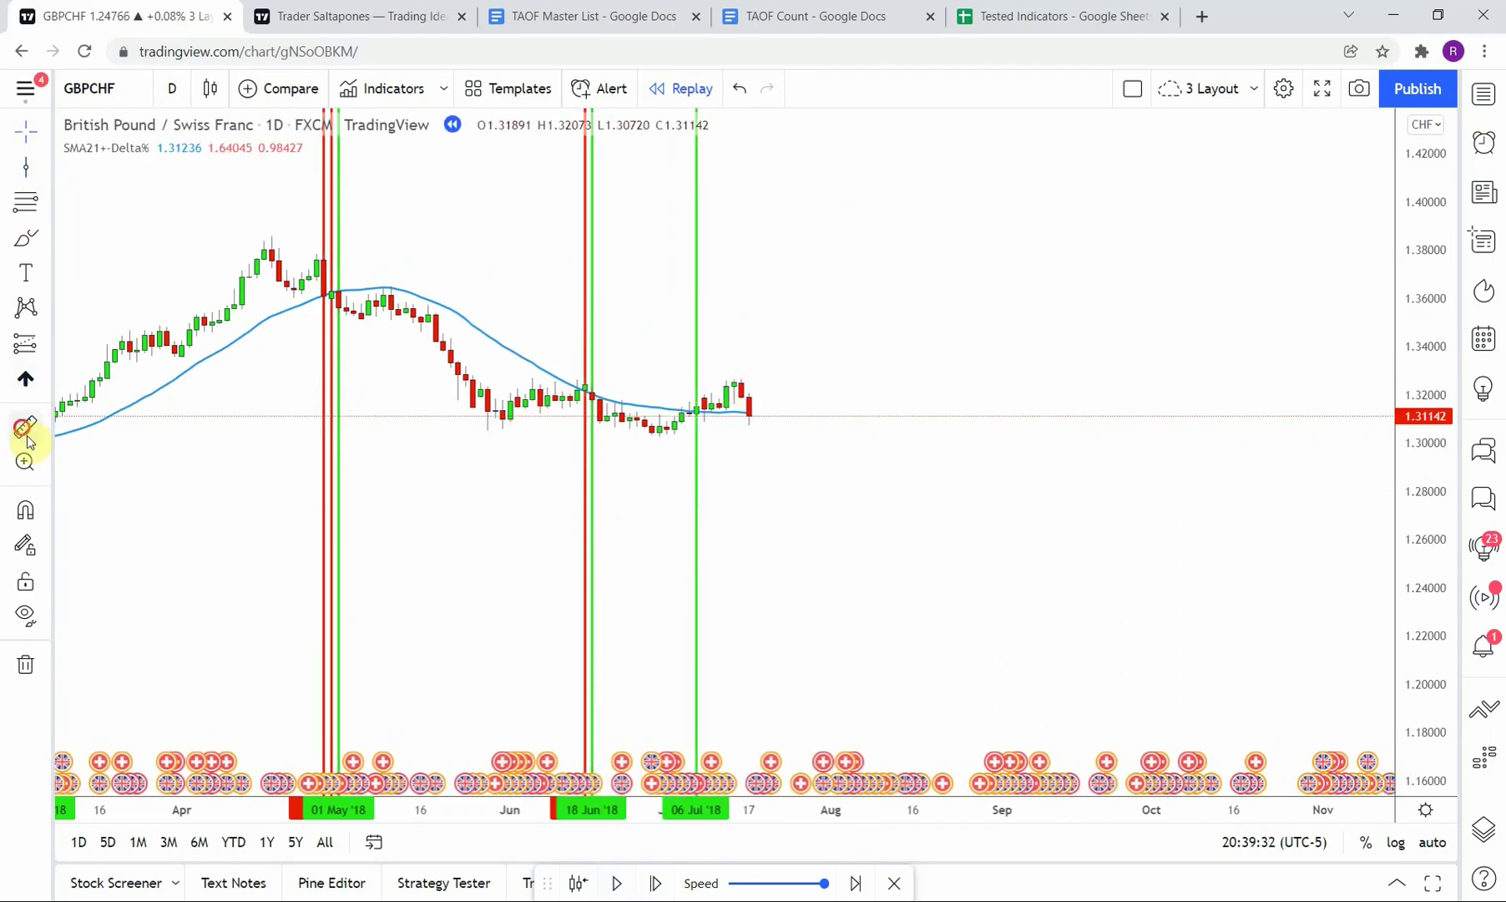
pyautogui.click(612, 881)
pyautogui.click(612, 880)
pyautogui.click(562, 573)
pyautogui.click(555, 491)
pyautogui.click(27, 167)
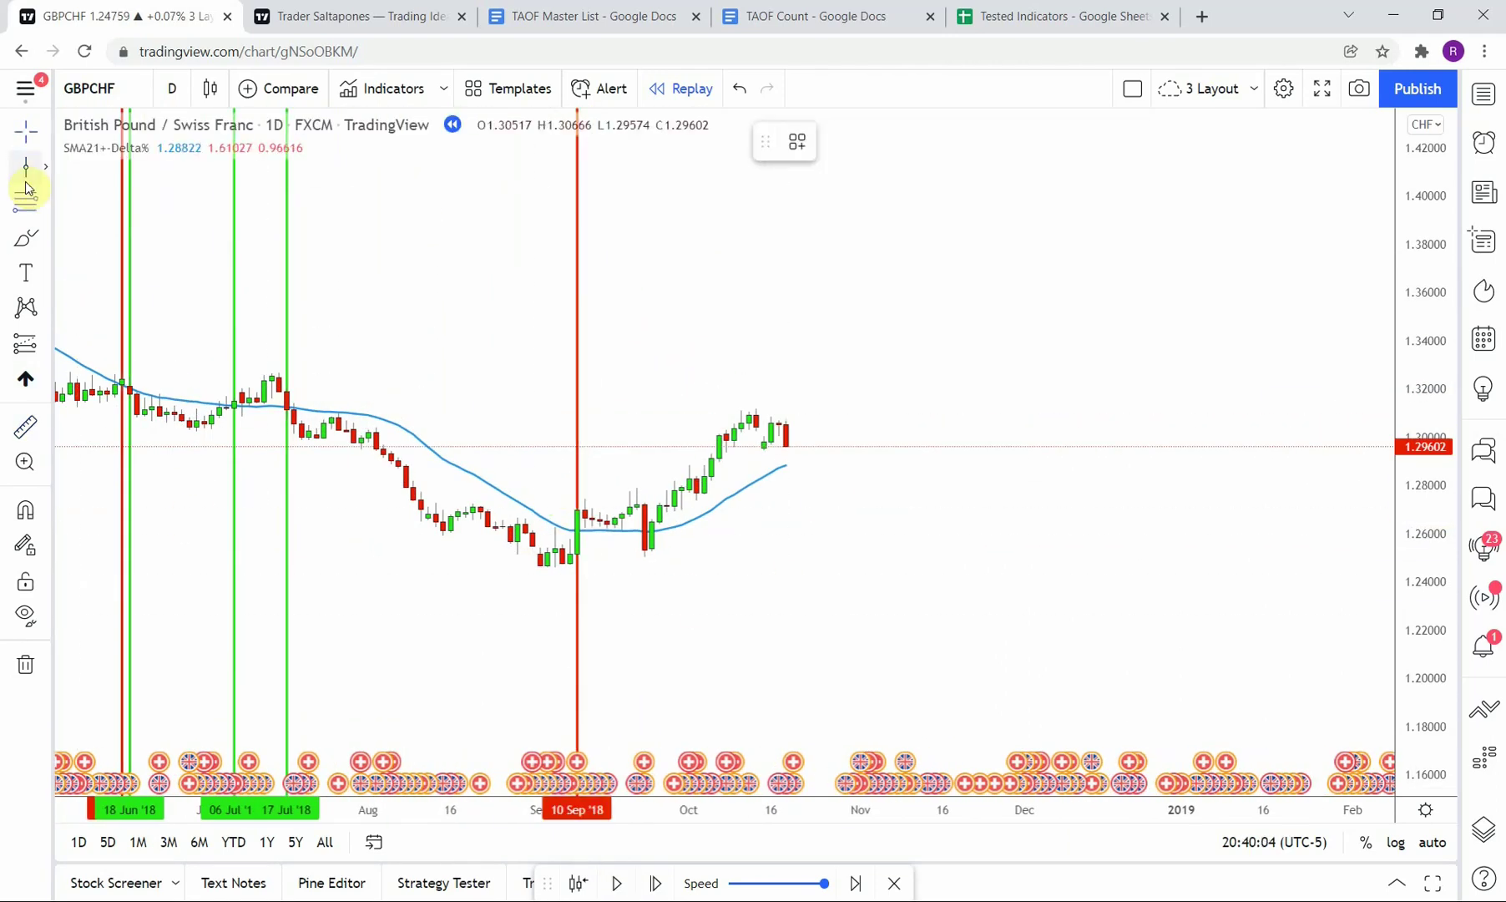
pyautogui.click(652, 594)
pyautogui.click(618, 882)
pyautogui.click(763, 528)
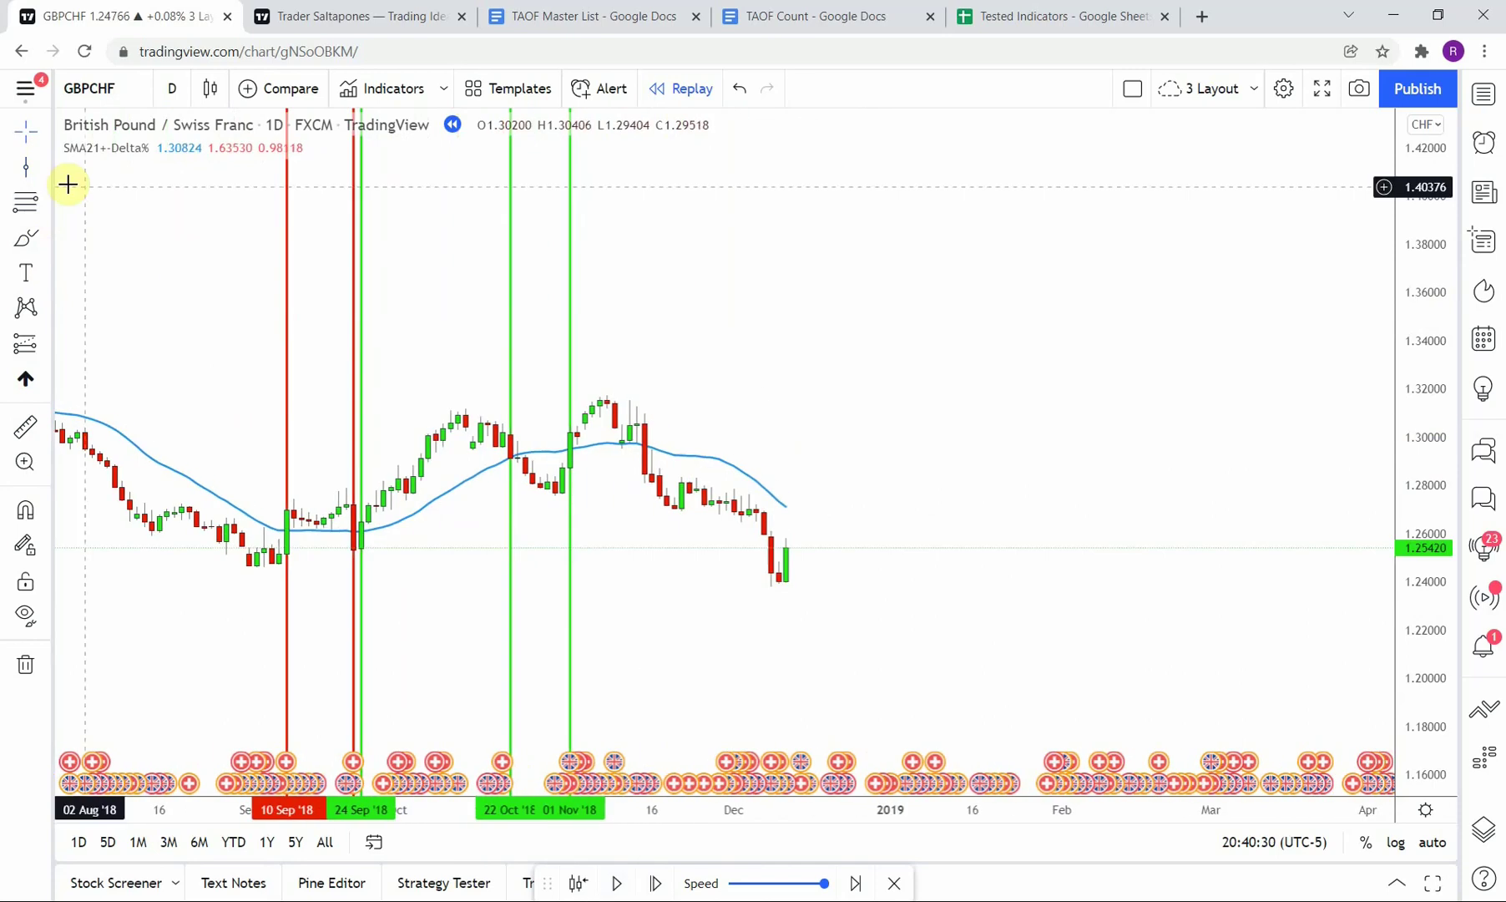
pyautogui.click(27, 167)
# Step: Scroll the chart while the replay continues into early January 2019
pyautogui.hscroll(-3, 776, 622)
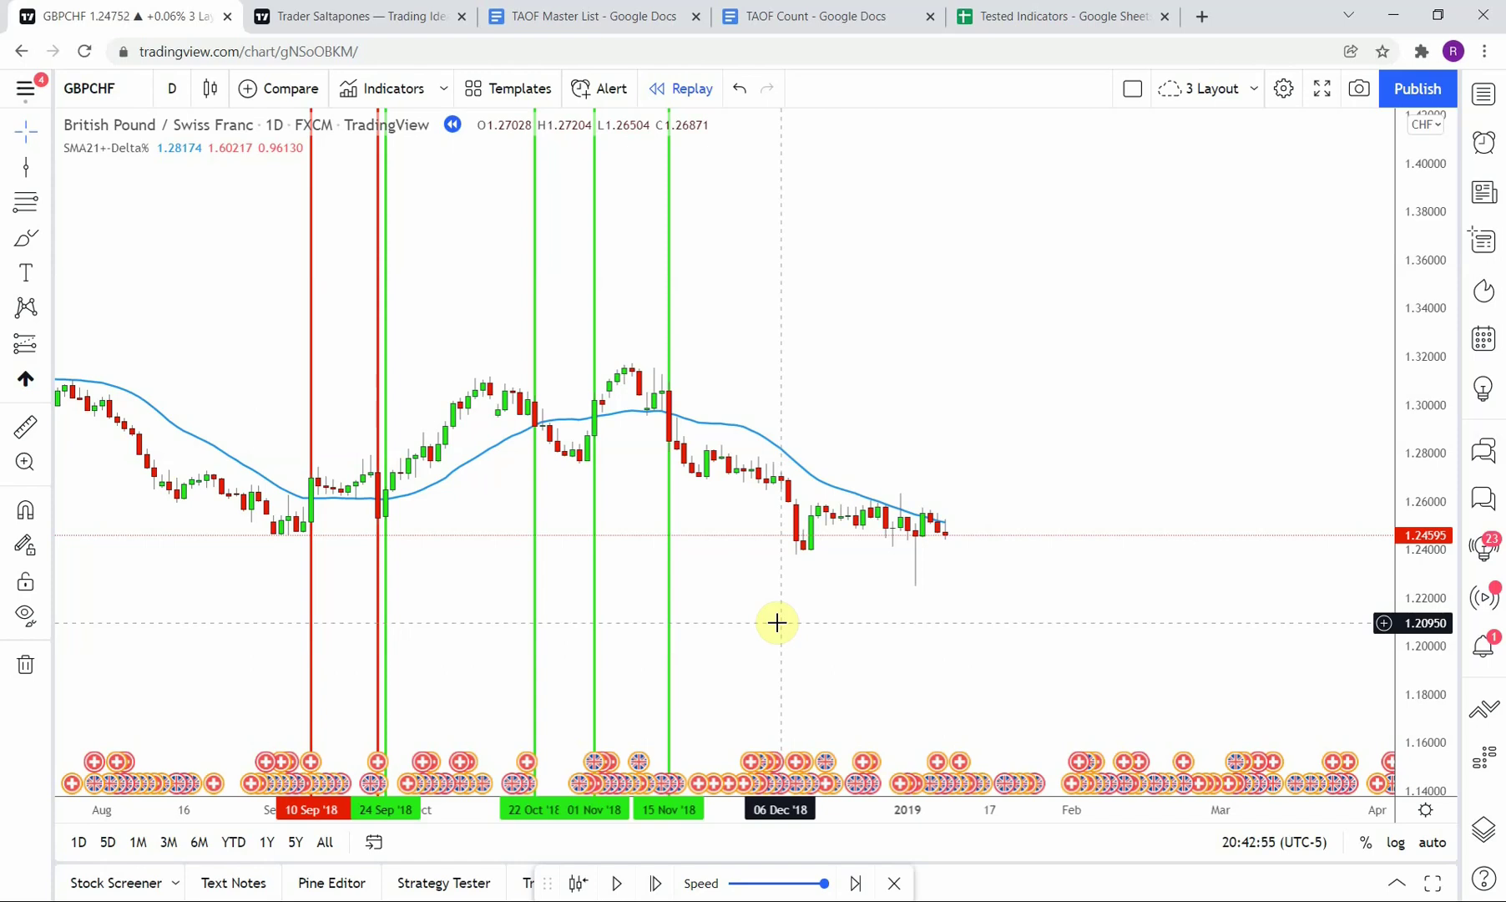
# Step: Zoom out and compress the price scale to frame every trade line from January to November 2018
pyautogui.scroll(-3, 776, 621)
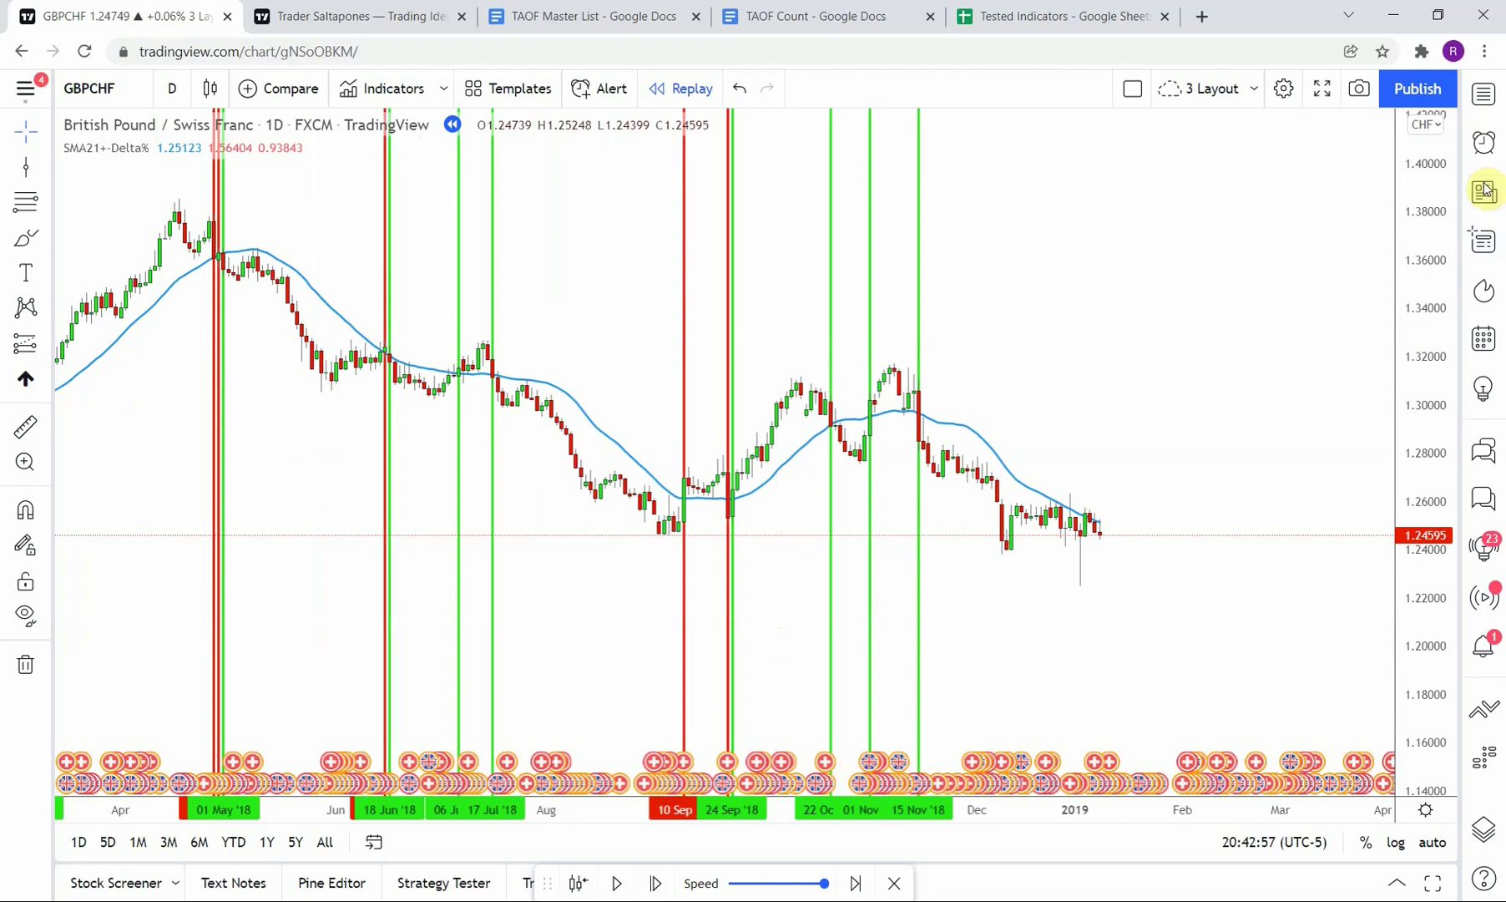
pyautogui.moveTo(1407, 347); pyautogui.dragTo(1402, 419)
pyautogui.scroll(-2, 1032, 572)
pyautogui.moveTo(582, 534); pyautogui.dragTo(842, 532)
pyautogui.scroll(5, 727, 524)
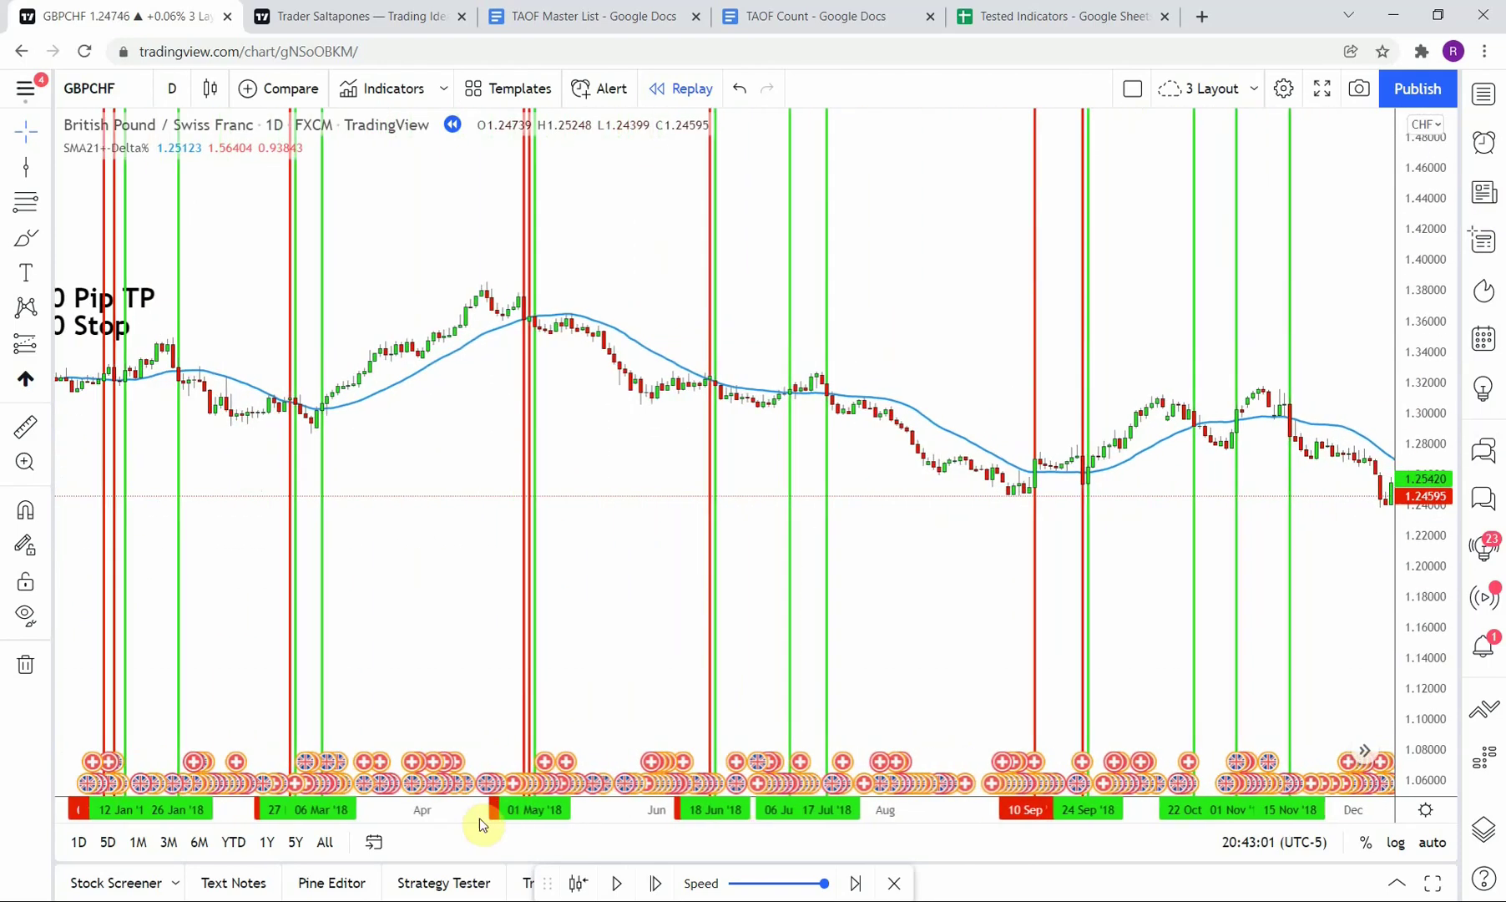
pyautogui.moveTo(609, 609); pyautogui.dragTo(635, 592)
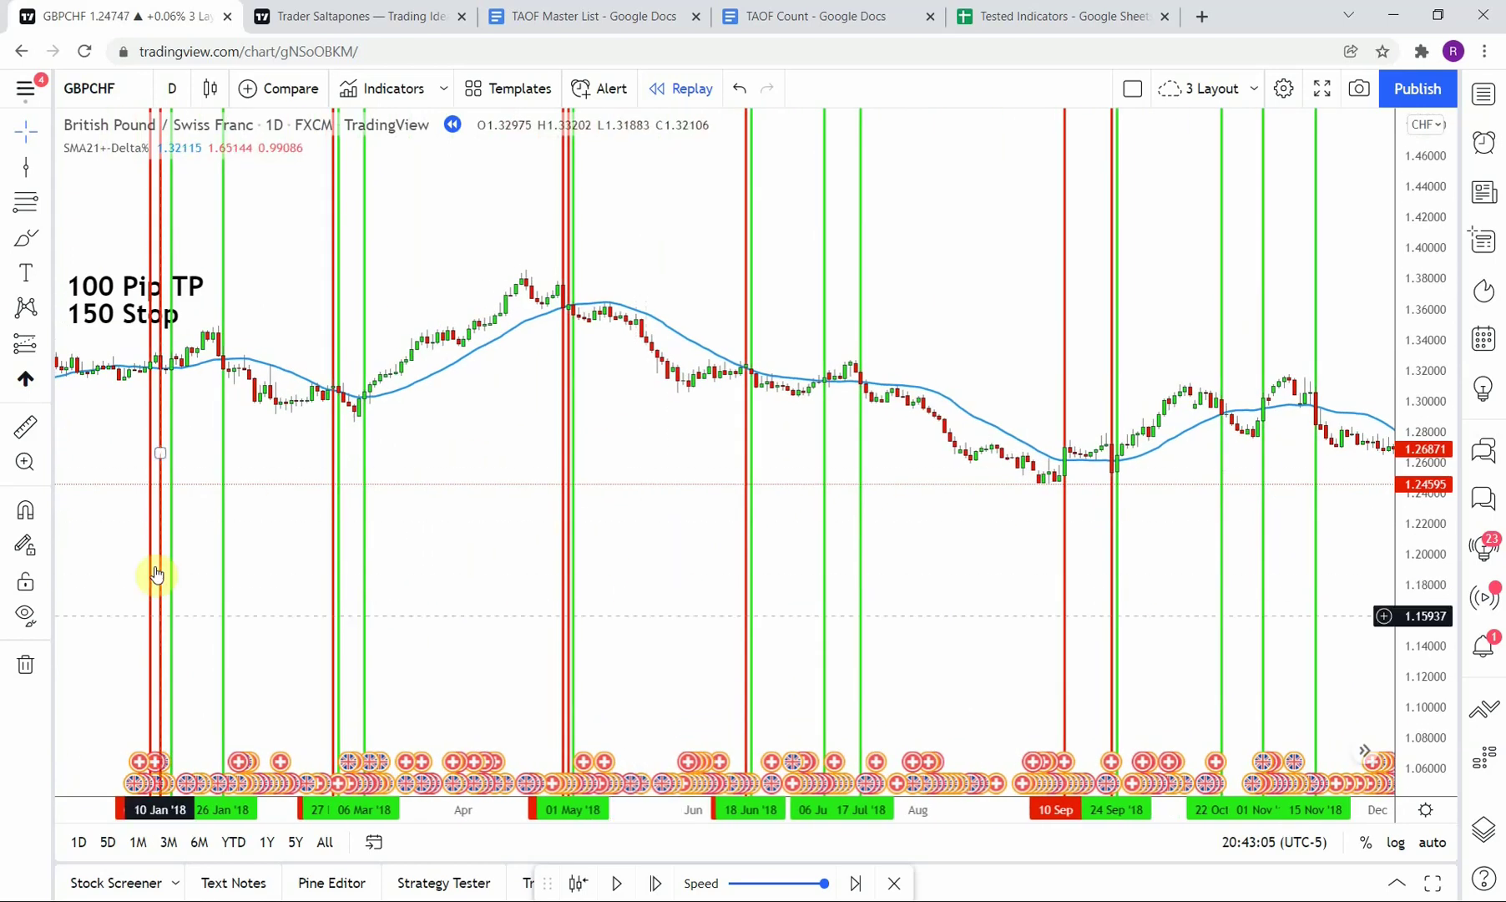